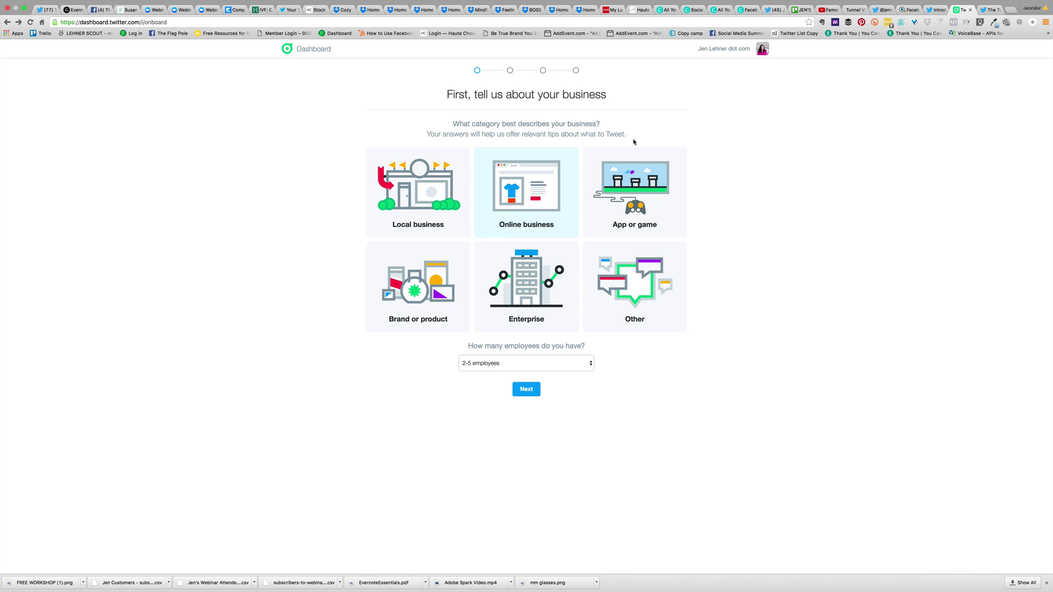
- Go back to the Twitter Dashboard landing page and scroll through it
{"action": "left_click", "coordinate": [3, 23]}
{"action": "scroll", "coordinate": [235, 335], "scroll_direction": "down", "scroll_amount": 3}
{"action": "scroll", "coordinate": [236, 335], "scroll_direction": "down", "scroll_amount": 5}
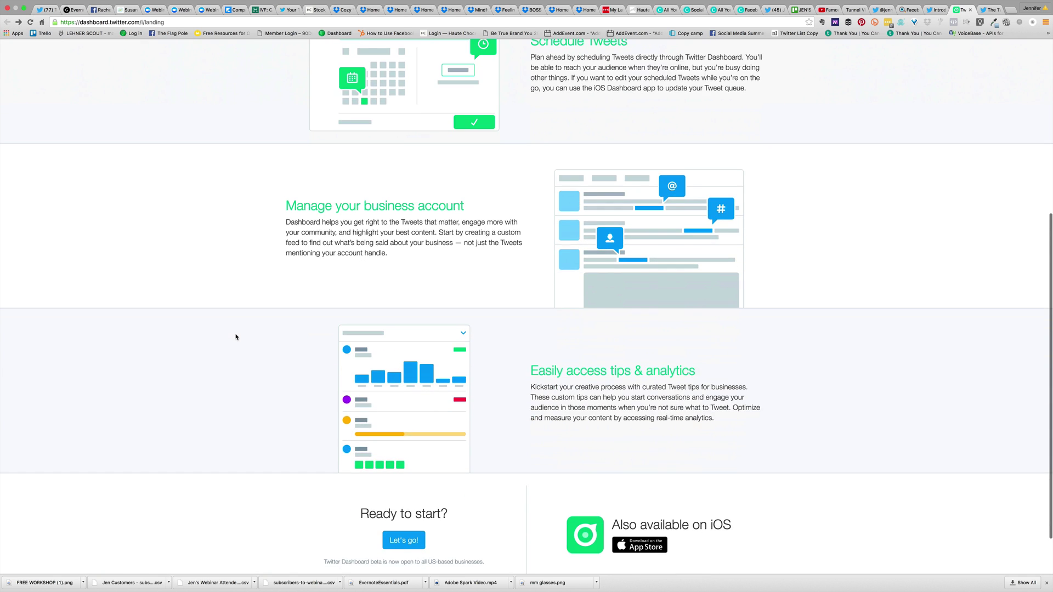
{"action": "scroll", "coordinate": [236, 336], "scroll_direction": "down", "scroll_amount": 2}
{"action": "scroll", "coordinate": [236, 336], "scroll_direction": "up", "scroll_amount": 10}
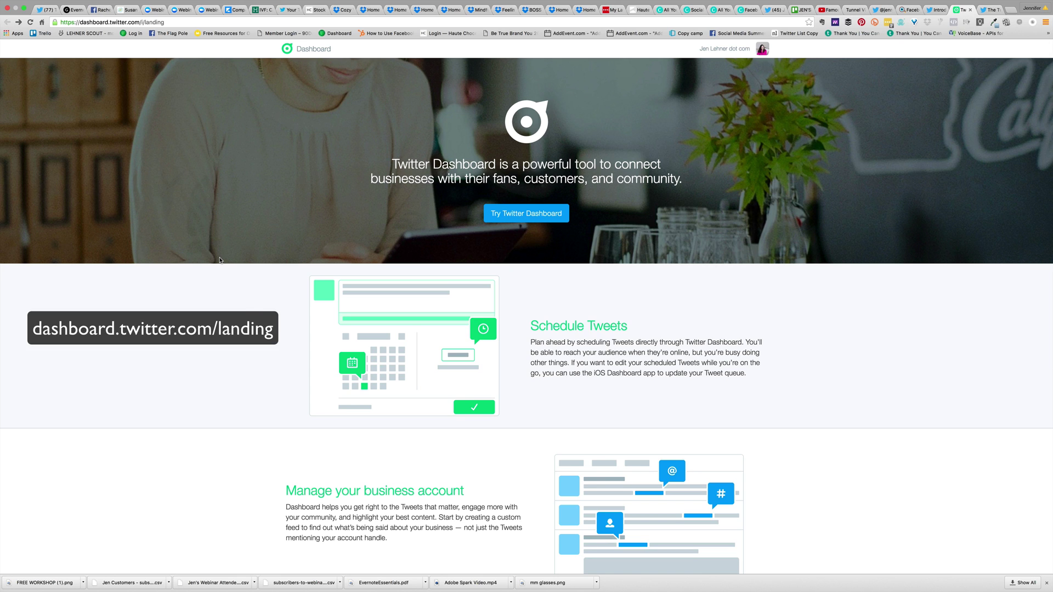
- Return to the onboarding business questions and continue past the business category step
{"action": "left_click", "coordinate": [527, 215]}
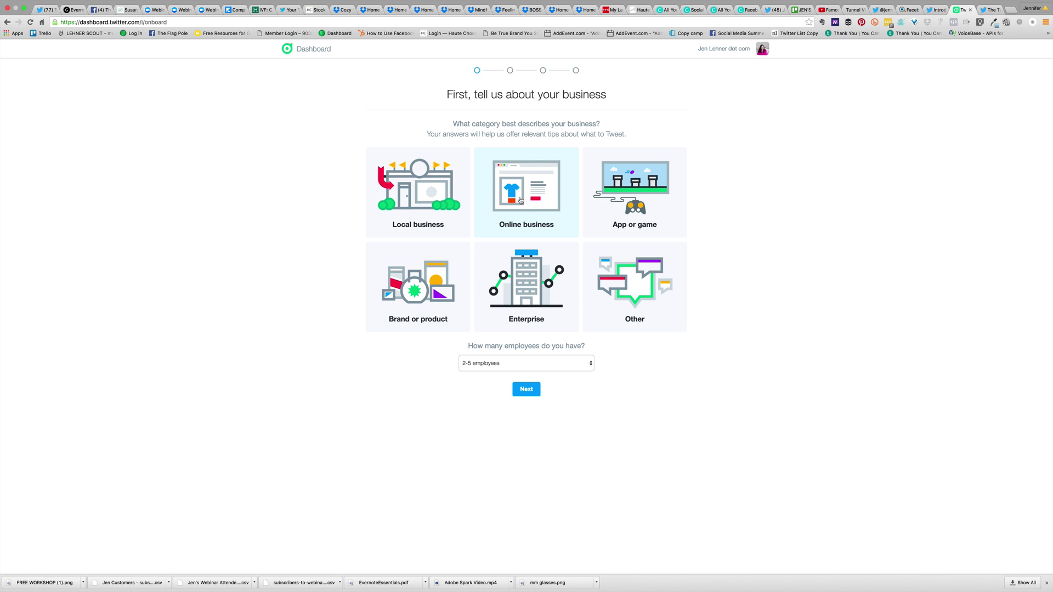
{"action": "left_click", "coordinate": [524, 391]}
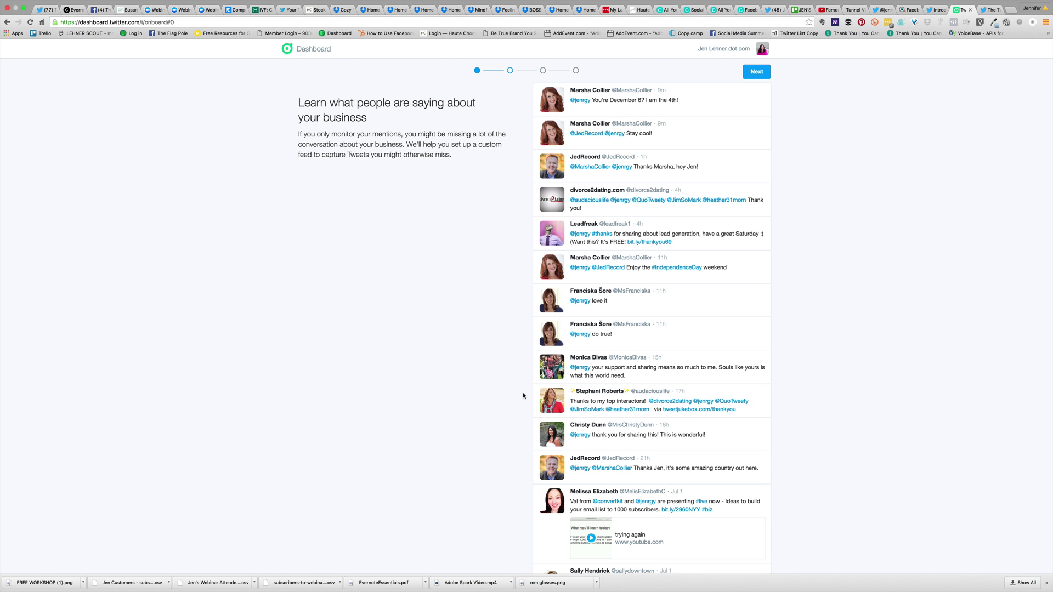
{"action": "scroll", "coordinate": [501, 466], "scroll_direction": "down", "scroll_amount": 3}
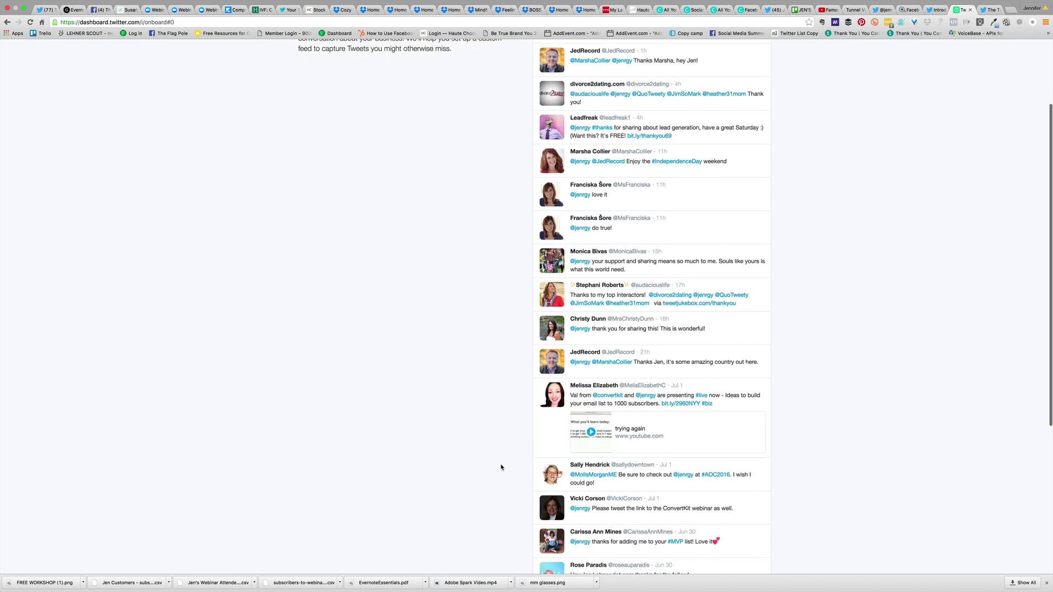
{"action": "scroll", "coordinate": [576, 389], "scroll_direction": "up", "scroll_amount": 3}
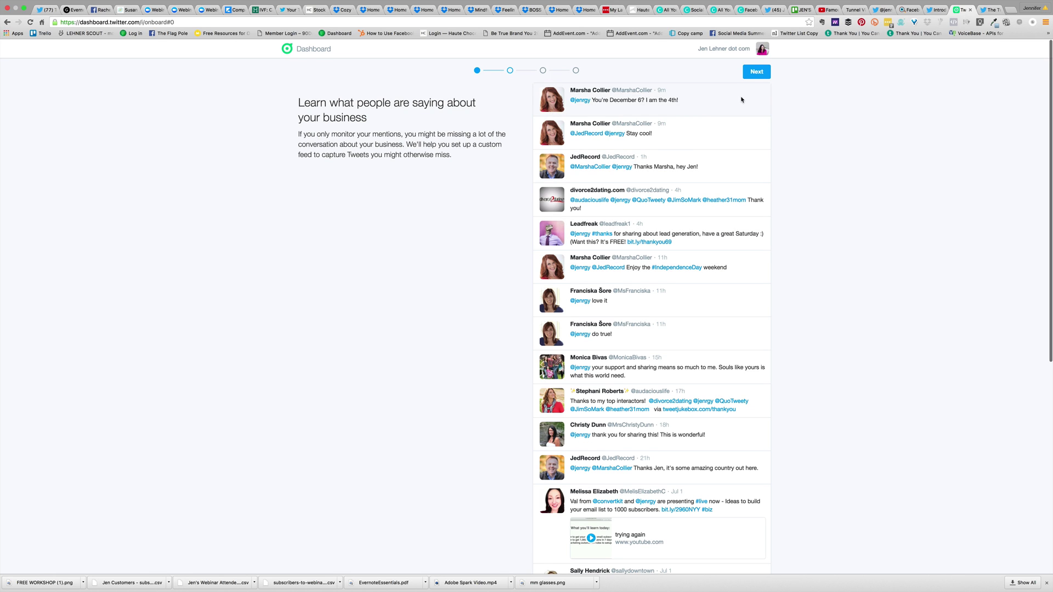
- Add business nicknames and hashtags like the front row and #twittertips to the custom feed
{"action": "left_click", "coordinate": [759, 73]}
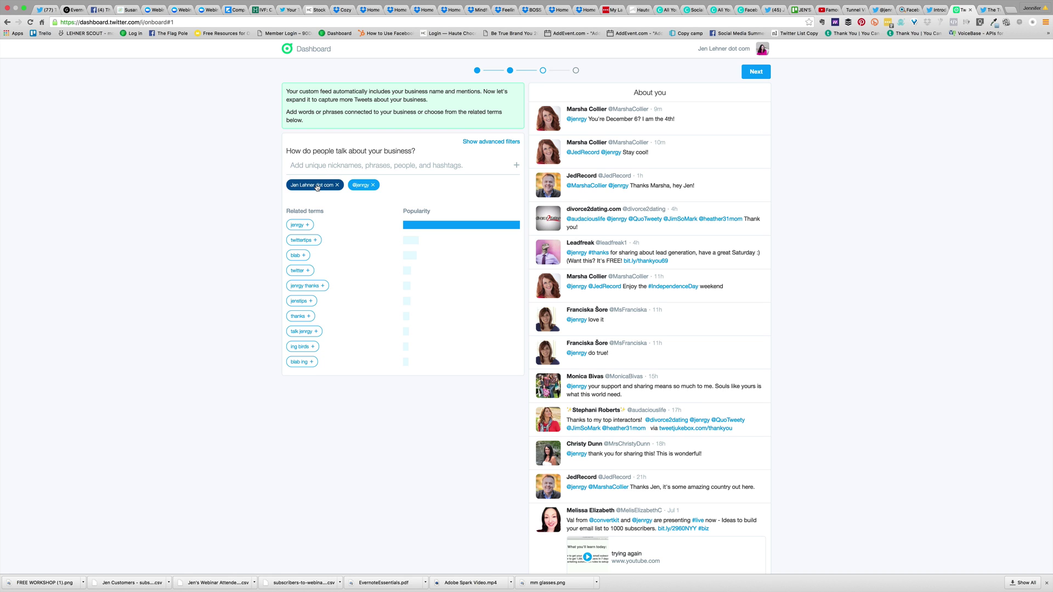
{"action": "left_click", "coordinate": [315, 165]}
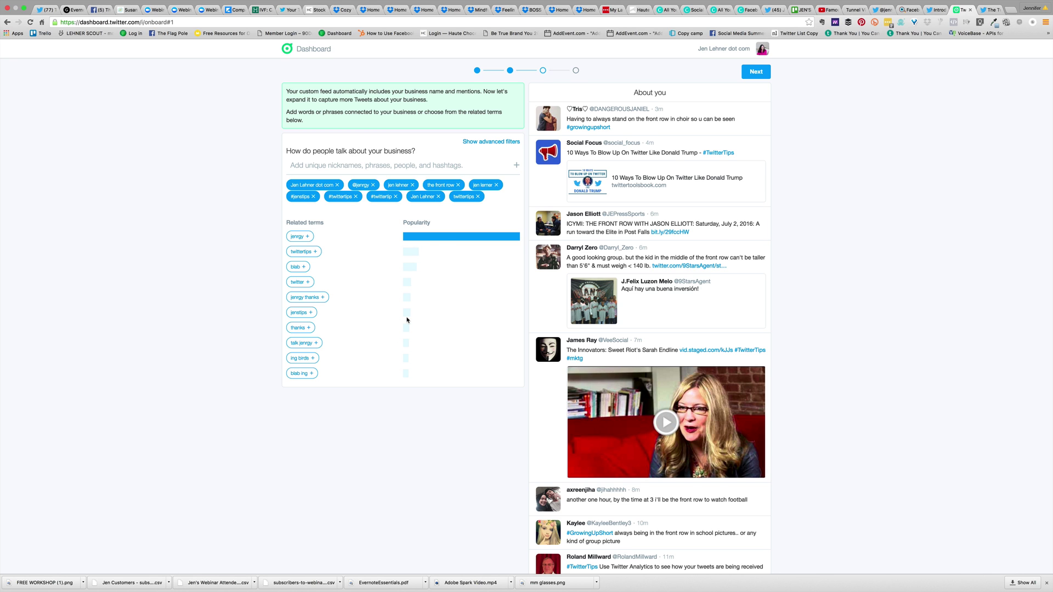
{"action": "scroll", "coordinate": [407, 320], "scroll_direction": "down", "scroll_amount": 1}
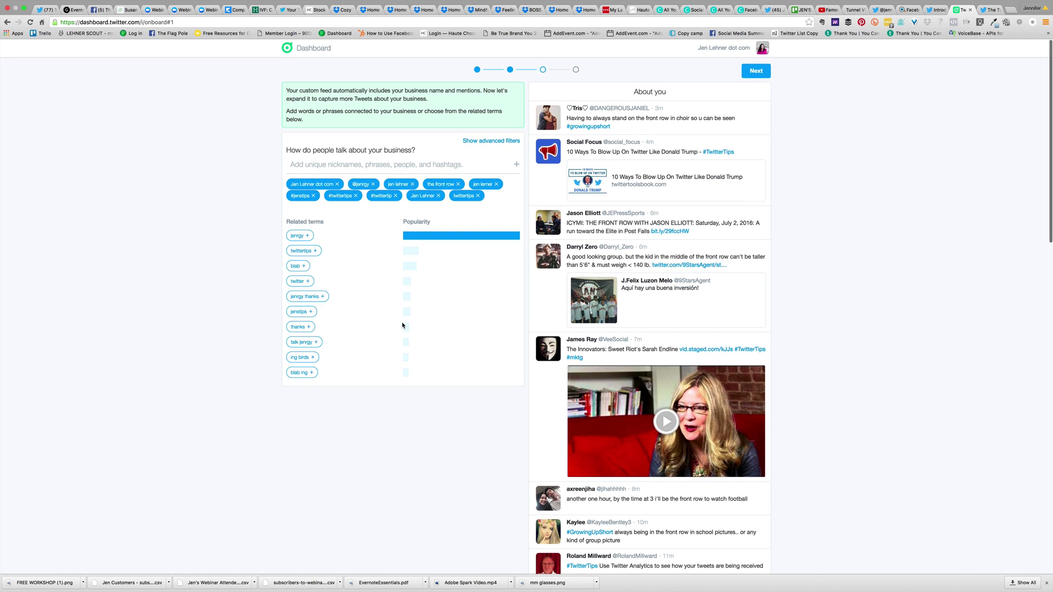
{"action": "left_click", "coordinate": [758, 71]}
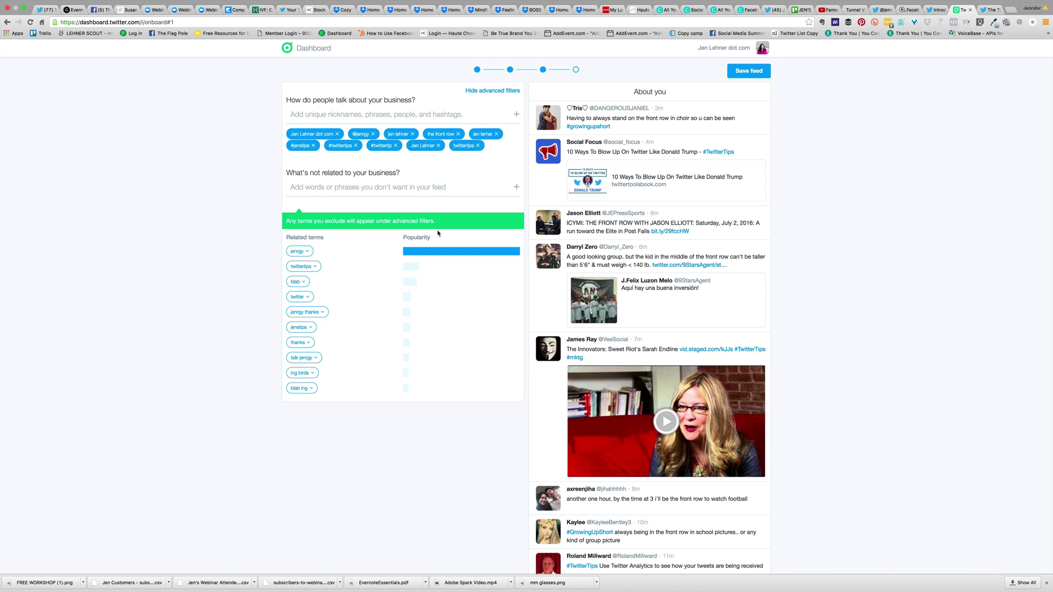
{"action": "left_click", "coordinate": [326, 188]}
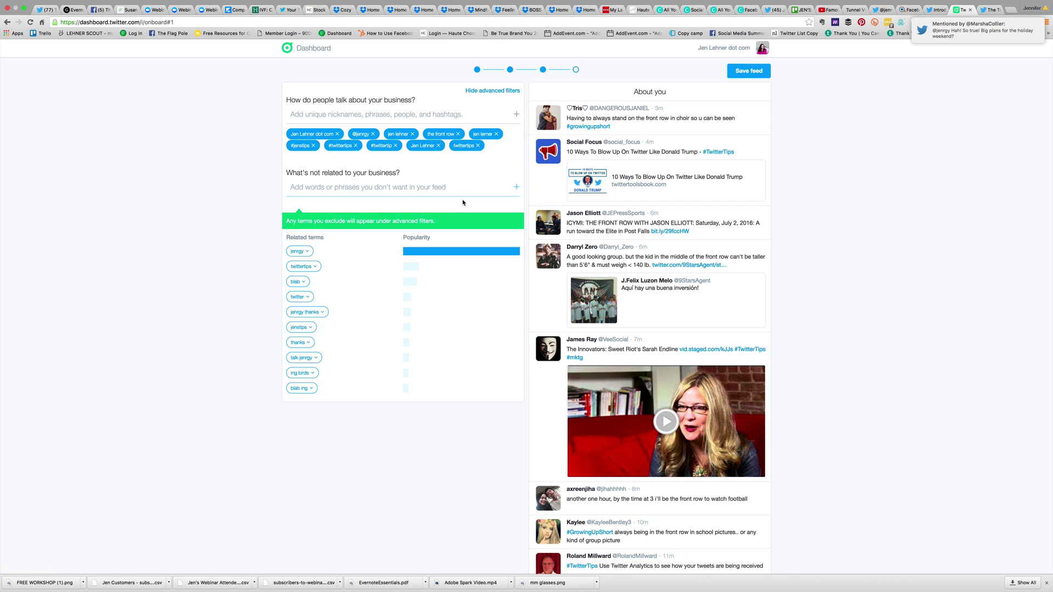
- Save the custom About you feed and look through it on Home
{"action": "left_click", "coordinate": [746, 72]}
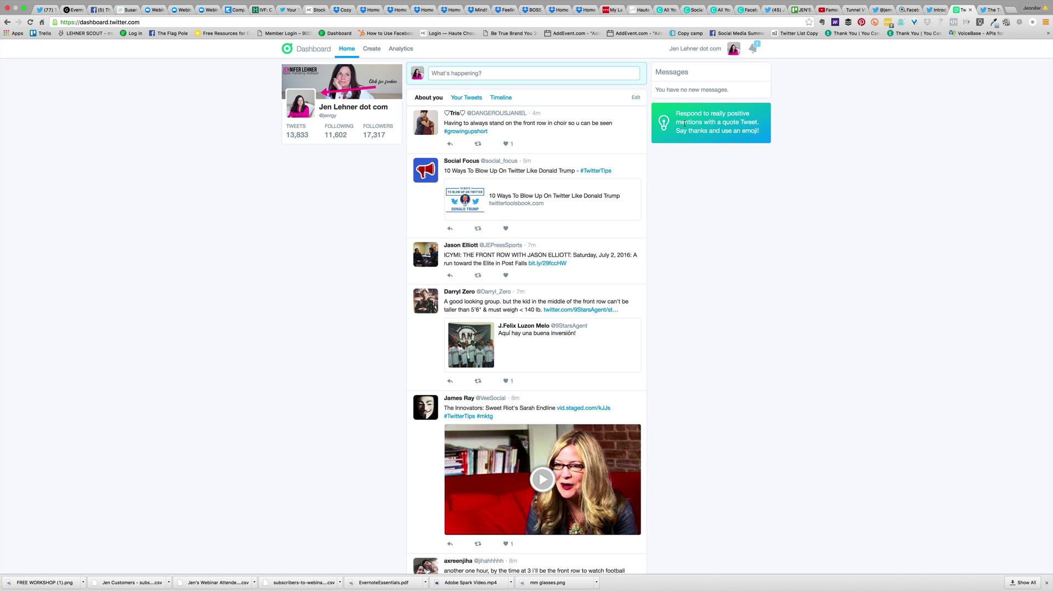
{"action": "scroll", "coordinate": [575, 208], "scroll_direction": "down", "scroll_amount": 3}
{"action": "scroll", "coordinate": [575, 208], "scroll_direction": "down", "scroll_amount": 2}
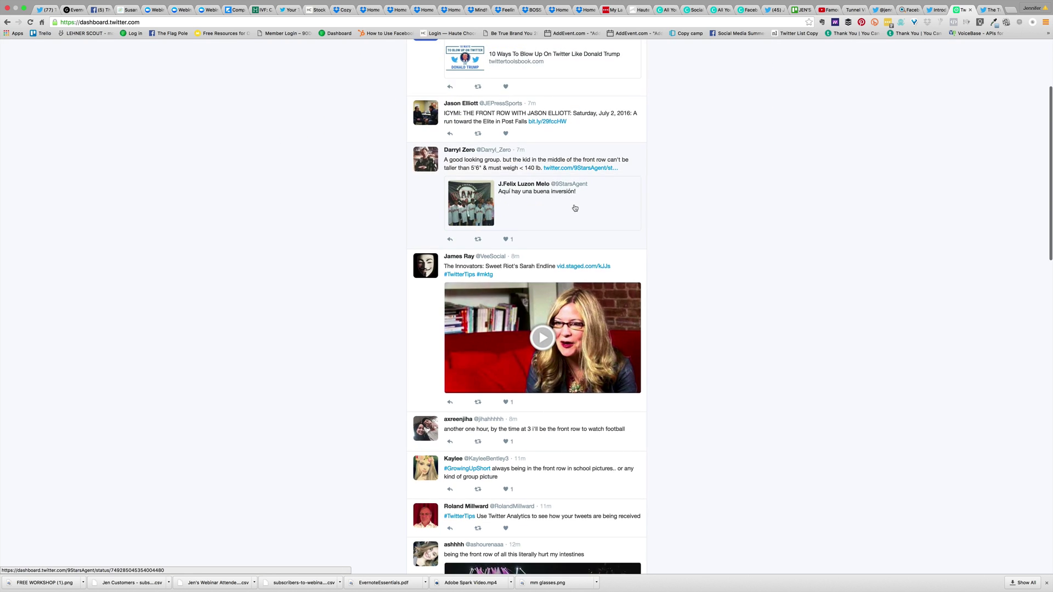
{"action": "scroll", "coordinate": [575, 207], "scroll_direction": "down", "scroll_amount": 5}
{"action": "scroll", "coordinate": [575, 208], "scroll_direction": "up", "scroll_amount": 5}
{"action": "scroll", "coordinate": [575, 208], "scroll_direction": "up", "scroll_amount": 3}
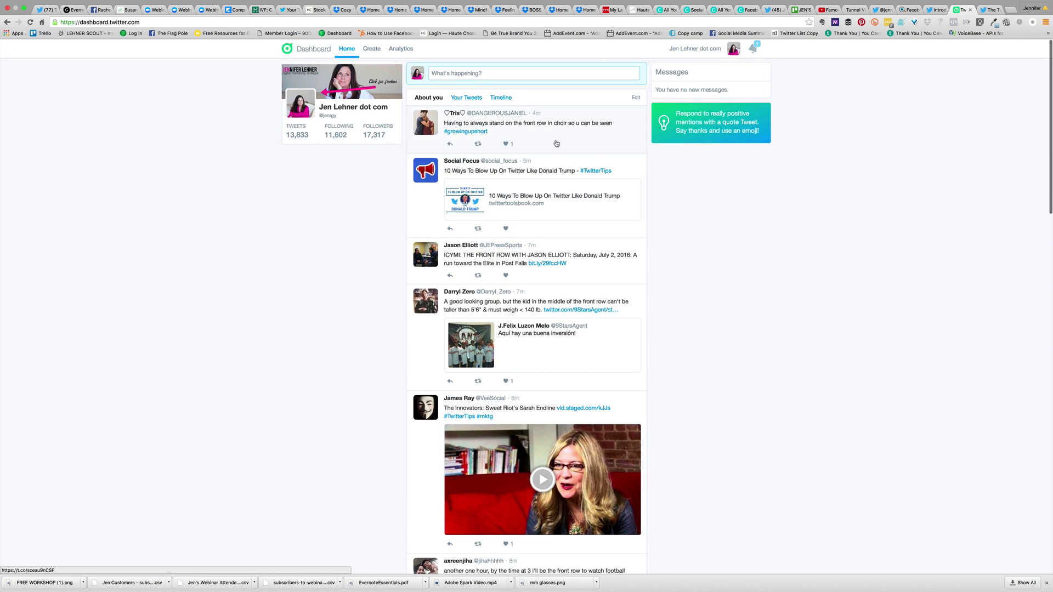
- Compare the Your Tweets and Timeline feeds, scrolling through the home timeline
{"action": "left_click", "coordinate": [471, 99]}
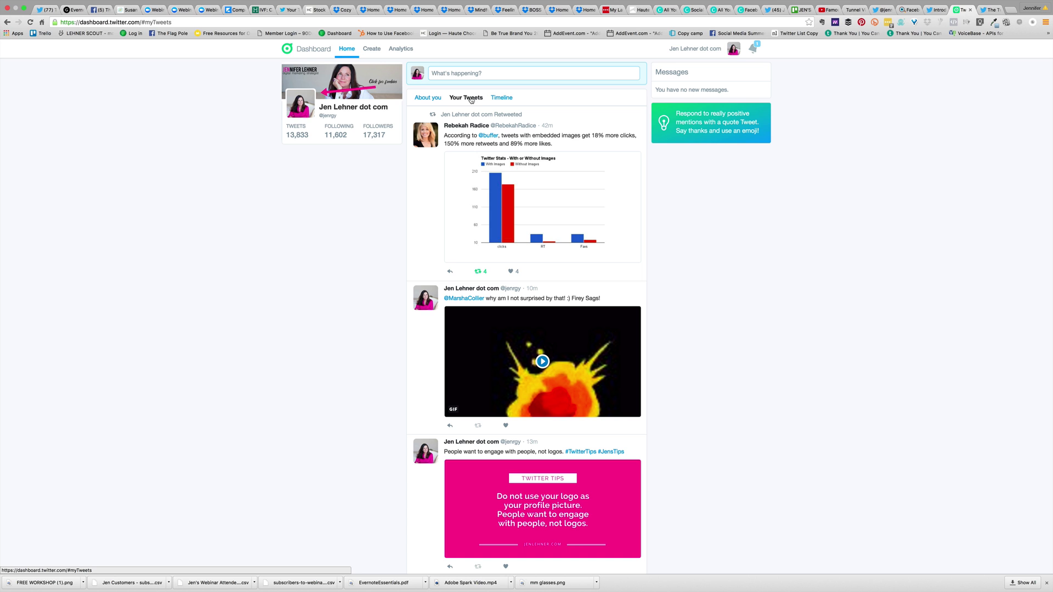
{"action": "left_click", "coordinate": [500, 100]}
{"action": "scroll", "coordinate": [448, 194], "scroll_direction": "down", "scroll_amount": 2}
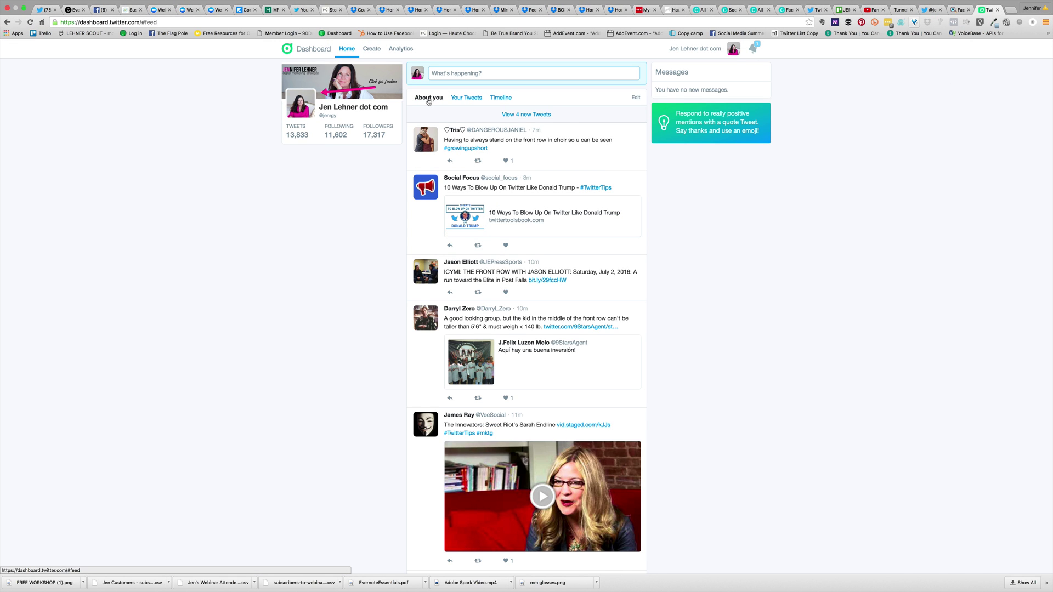
{"action": "scroll", "coordinate": [442, 255], "scroll_direction": "down", "scroll_amount": 3}
{"action": "scroll", "coordinate": [443, 256], "scroll_direction": "down", "scroll_amount": 3}
{"action": "scroll", "coordinate": [442, 255], "scroll_direction": "down", "scroll_amount": 2}
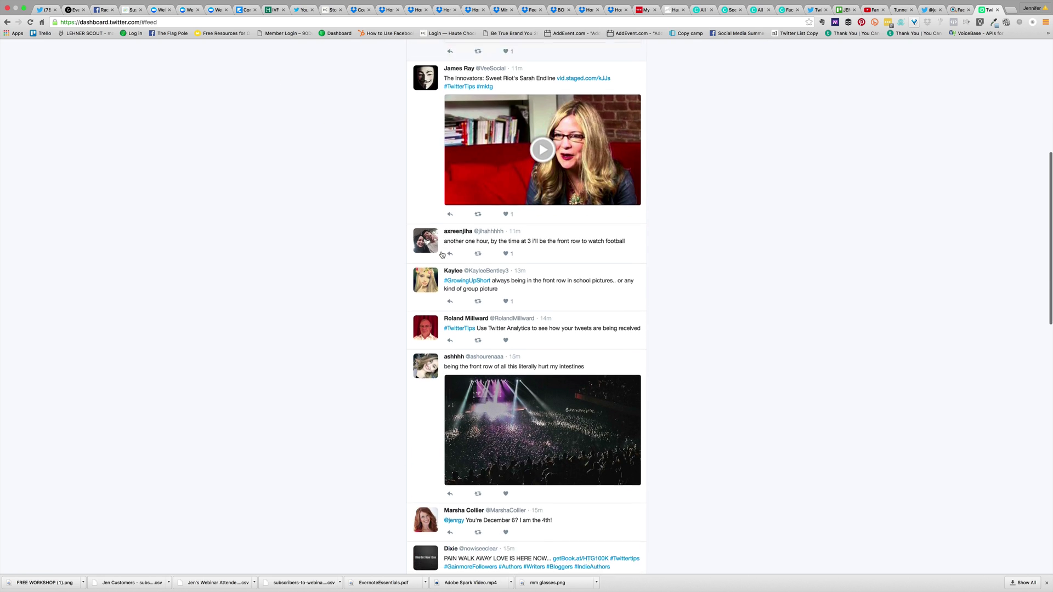
{"action": "scroll", "coordinate": [442, 255], "scroll_direction": "down", "scroll_amount": 5}
{"action": "scroll", "coordinate": [442, 255], "scroll_direction": "up", "scroll_amount": 12}
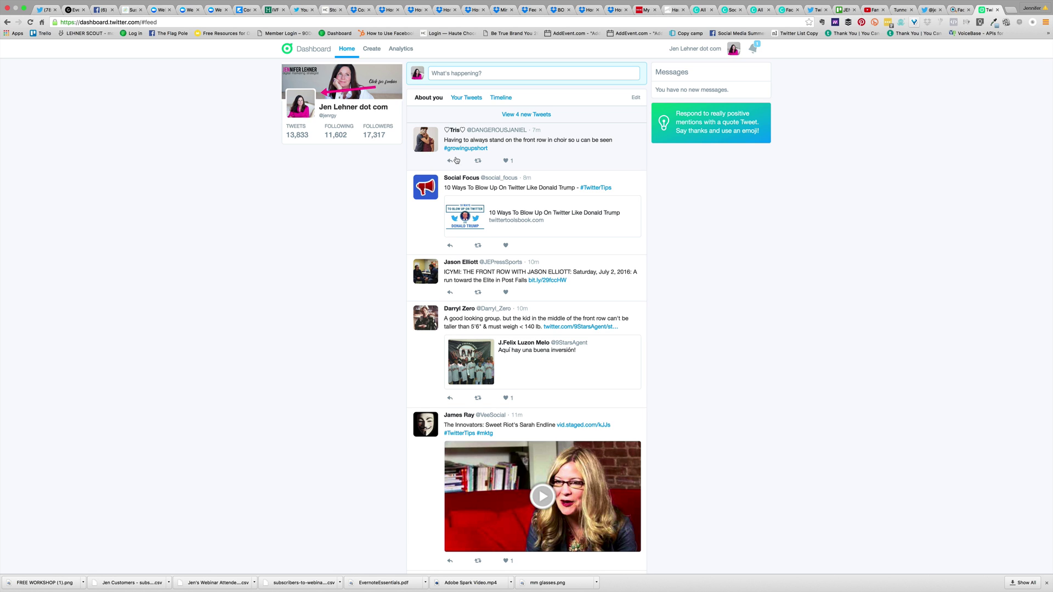
- Scroll further through the feed, then open the About you feed's Edit settings
{"action": "scroll", "coordinate": [465, 222], "scroll_direction": "down", "scroll_amount": 2}
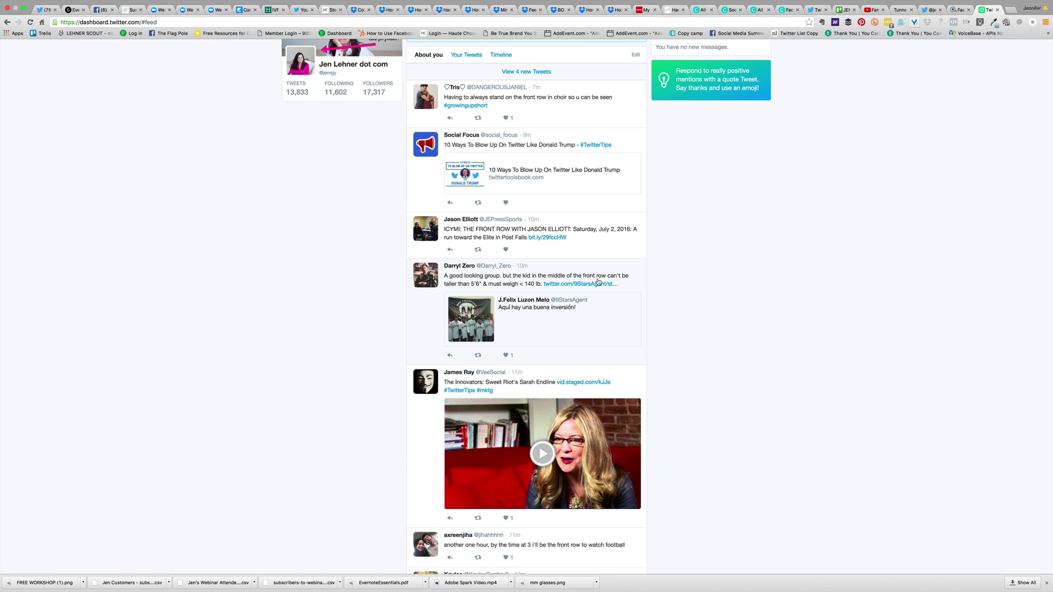
{"action": "scroll", "coordinate": [598, 282], "scroll_direction": "up", "scroll_amount": 1}
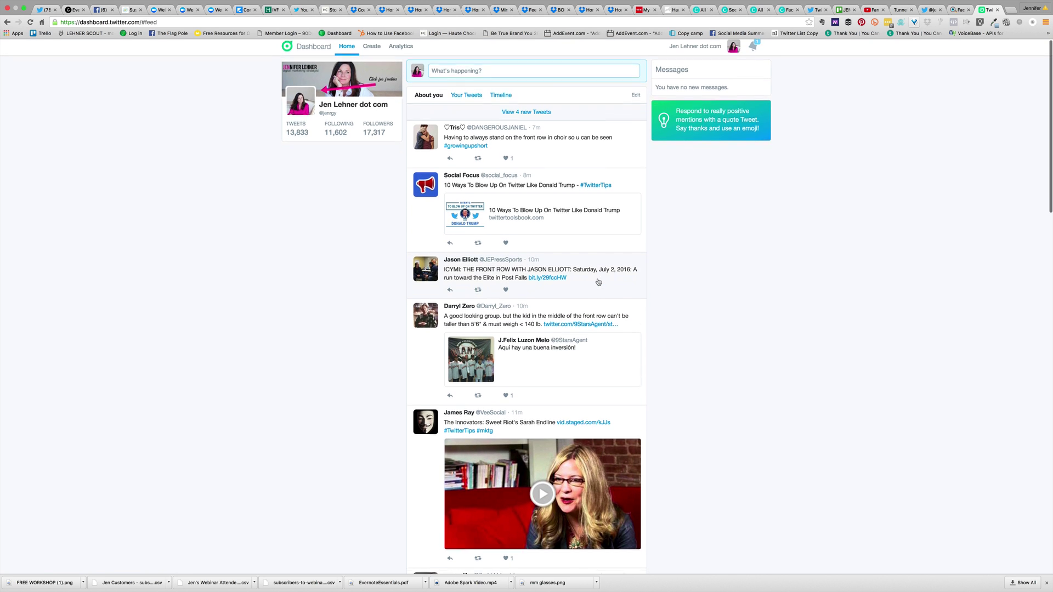
{"action": "scroll", "coordinate": [589, 287], "scroll_direction": "down", "scroll_amount": 2}
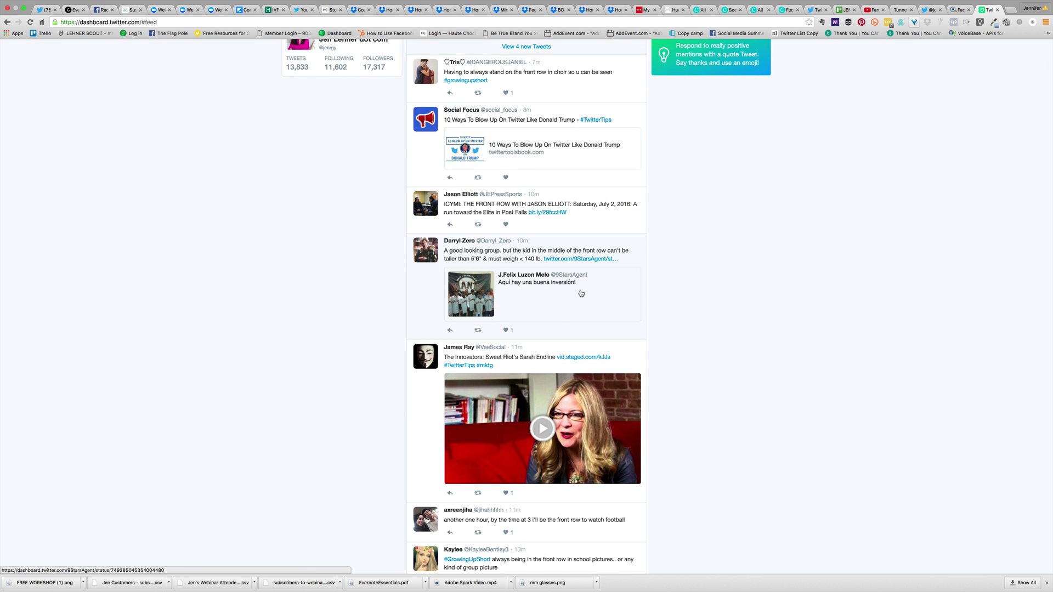
{"action": "scroll", "coordinate": [580, 293], "scroll_direction": "down", "scroll_amount": 3}
{"action": "scroll", "coordinate": [581, 293], "scroll_direction": "down", "scroll_amount": 3}
{"action": "scroll", "coordinate": [581, 293], "scroll_direction": "down", "scroll_amount": 3}
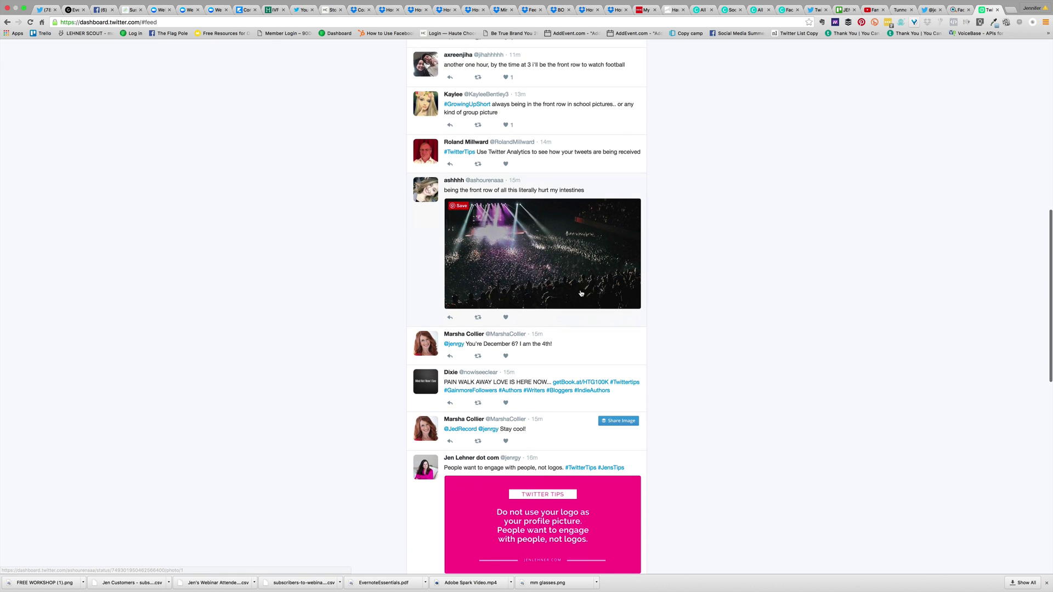
{"action": "scroll", "coordinate": [581, 294], "scroll_direction": "down", "scroll_amount": 3}
{"action": "scroll", "coordinate": [581, 293], "scroll_direction": "down", "scroll_amount": 1}
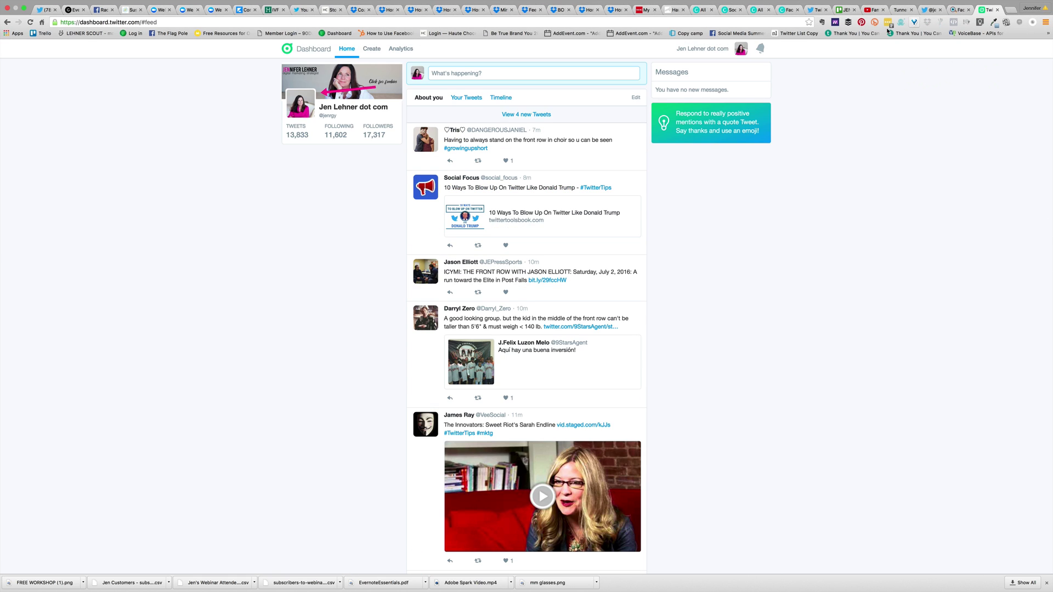
{"action": "left_click", "coordinate": [635, 97]}
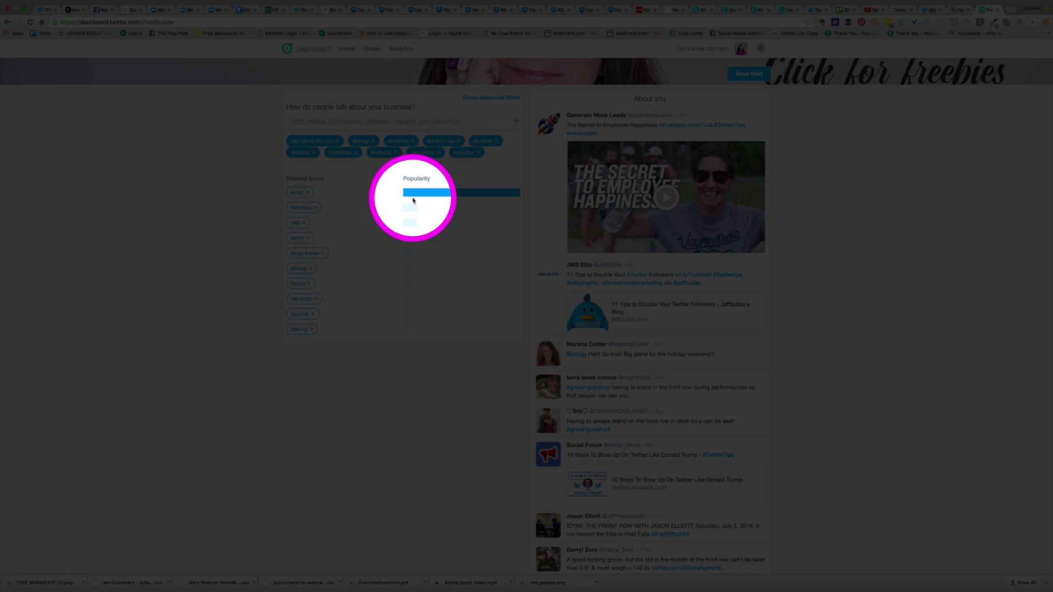
- Replace the front row term with #snapchattips and #facebooktips in the tracked terms
{"action": "left_click", "coordinate": [458, 141]}
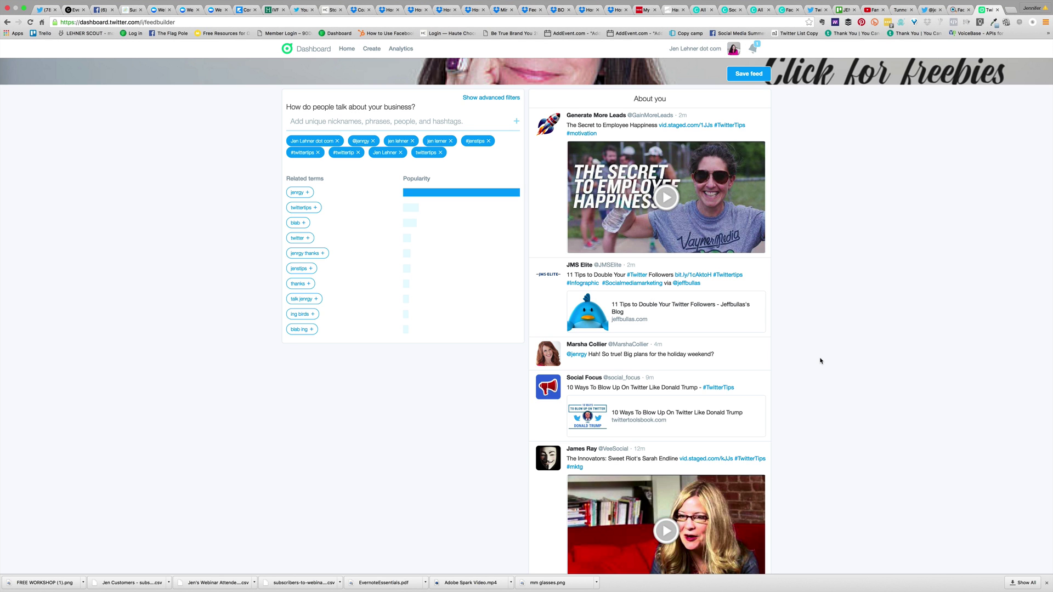
{"action": "type", "text": "#sn"}
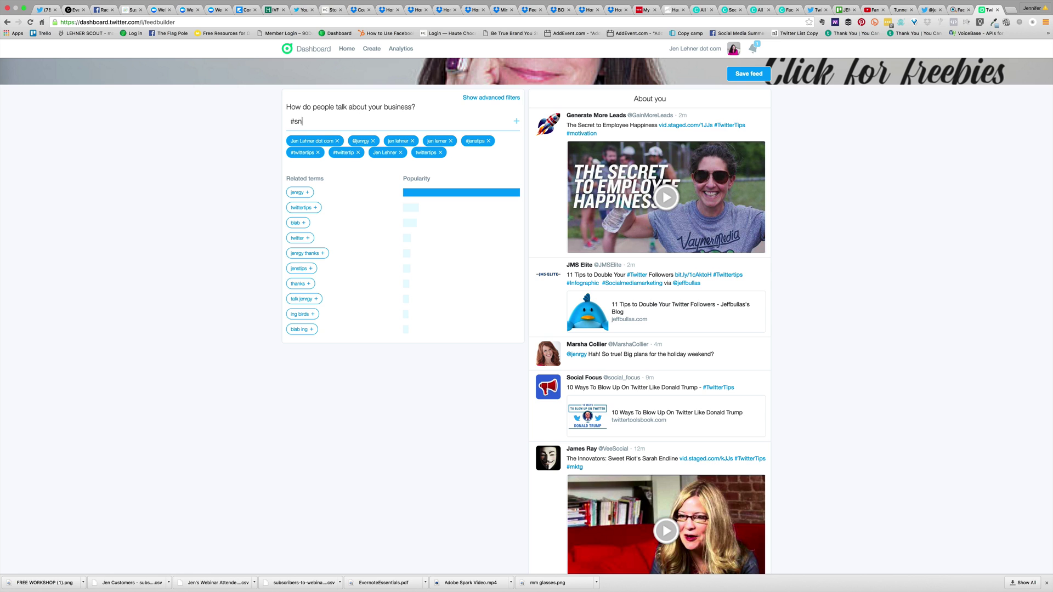
{"action": "type", "text": "apchattips"}
{"action": "key", "text": "Return"}
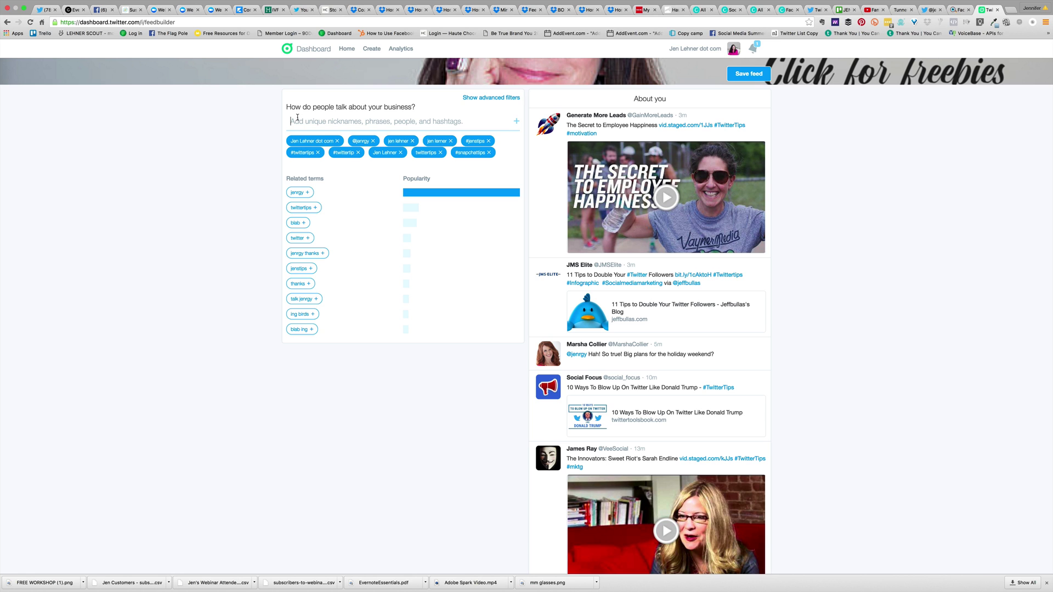
{"action": "type", "text": "#facebooktips"}
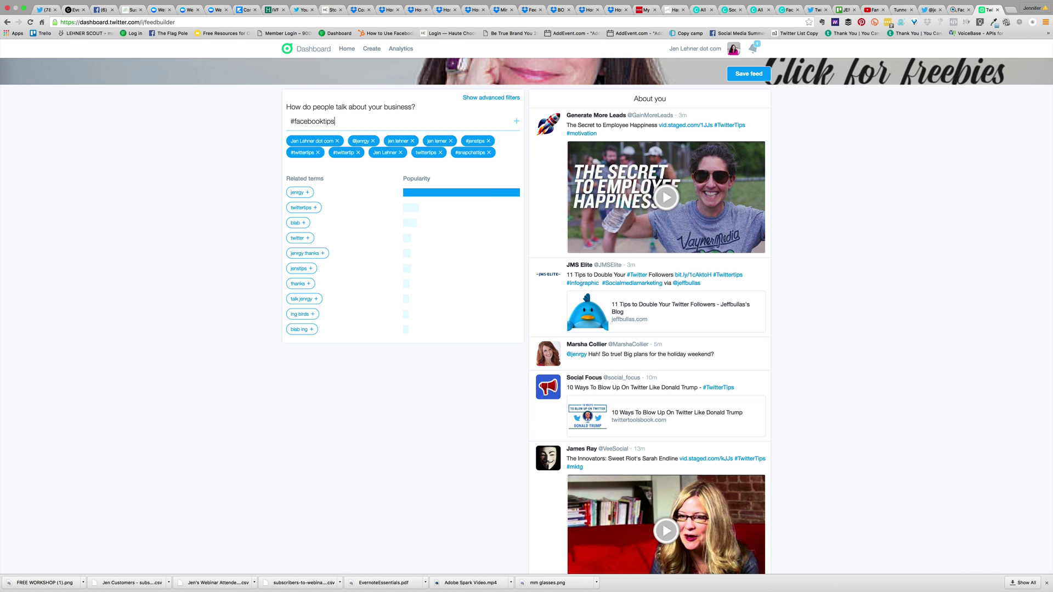
{"action": "key", "text": "Return"}
- Preview the Facebook post graphic enlarged, then return to the Dashboard Home page
{"action": "scroll", "coordinate": [608, 282], "scroll_direction": "down", "scroll_amount": 6}
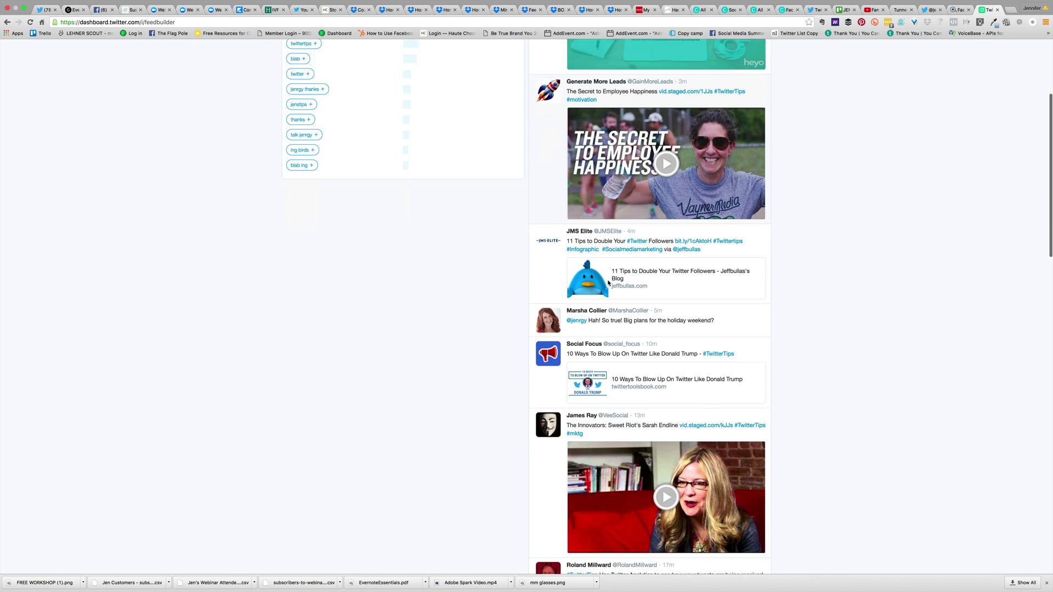
{"action": "scroll", "coordinate": [608, 283], "scroll_direction": "up", "scroll_amount": 6}
{"action": "scroll", "coordinate": [608, 282], "scroll_direction": "down", "scroll_amount": 1}
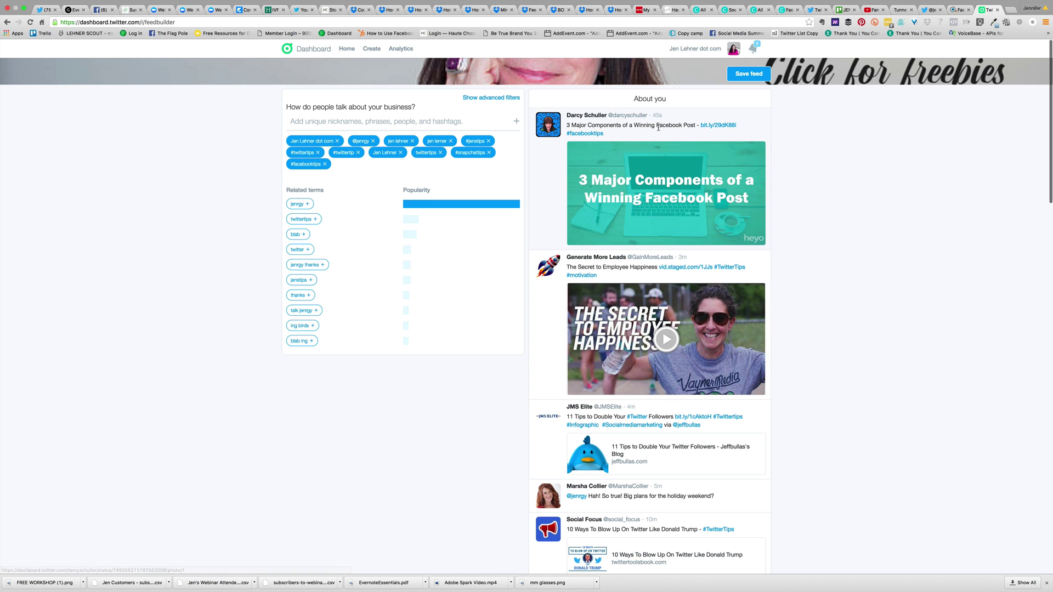
{"action": "left_click", "coordinate": [631, 198]}
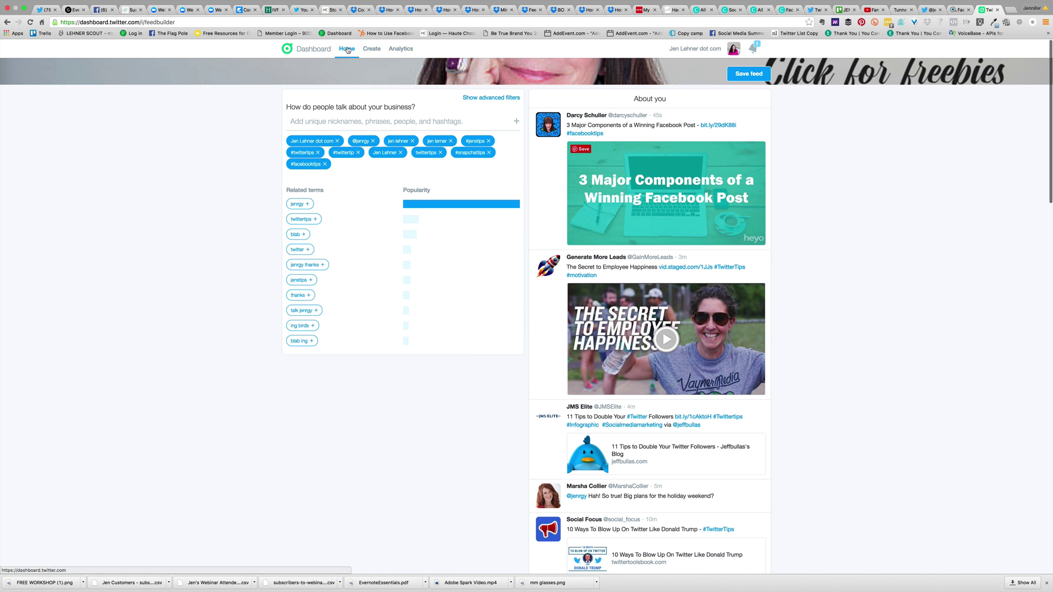
{"action": "left_click", "coordinate": [348, 48]}
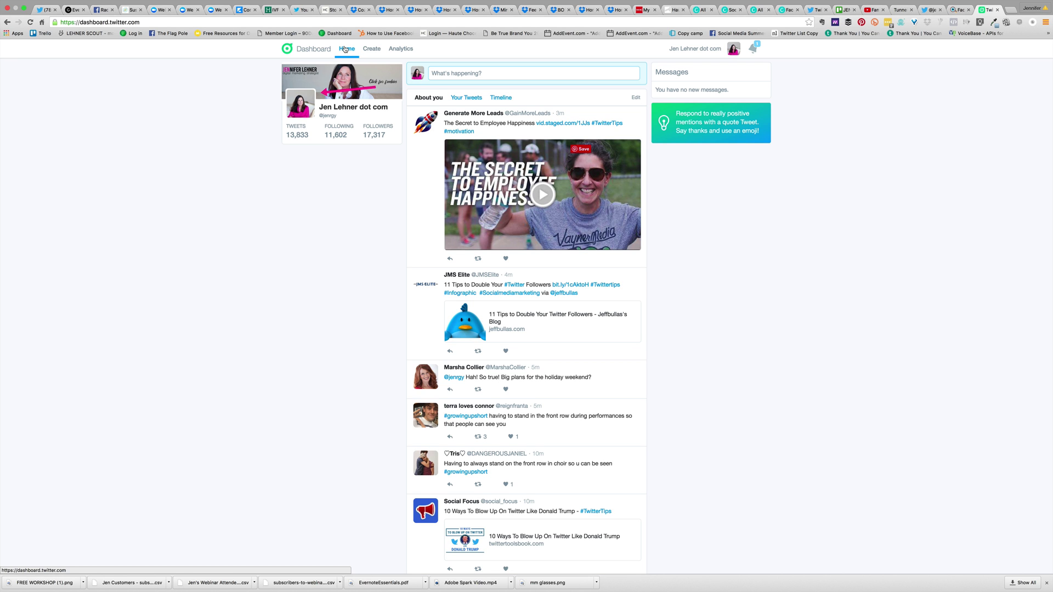
- Switch between the Your Tweets and Timeline feeds to compare them
{"action": "scroll", "coordinate": [400, 309], "scroll_direction": "down", "scroll_amount": 3}
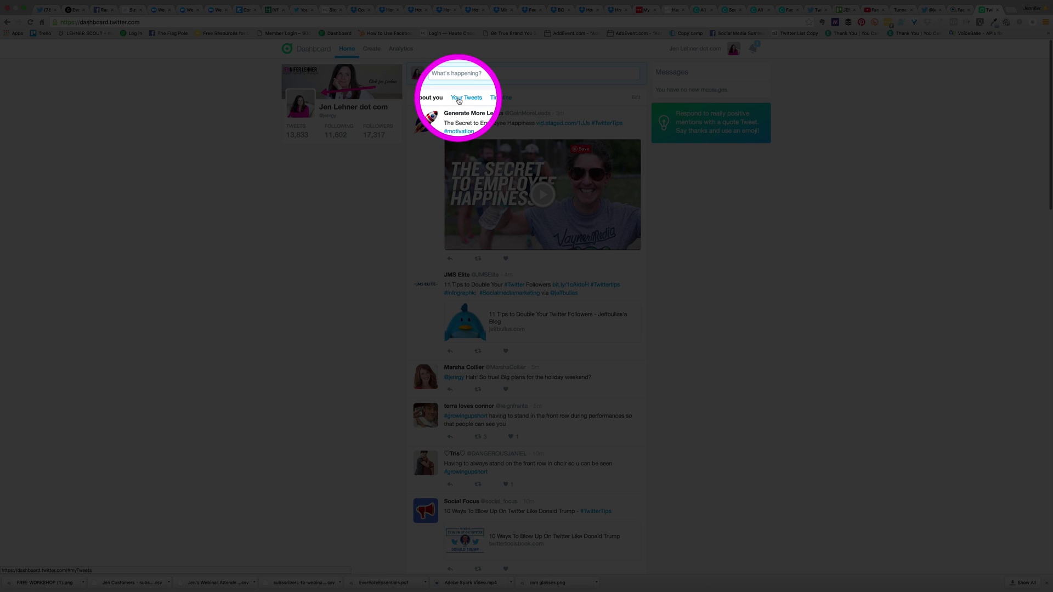
{"action": "left_click", "coordinate": [459, 99]}
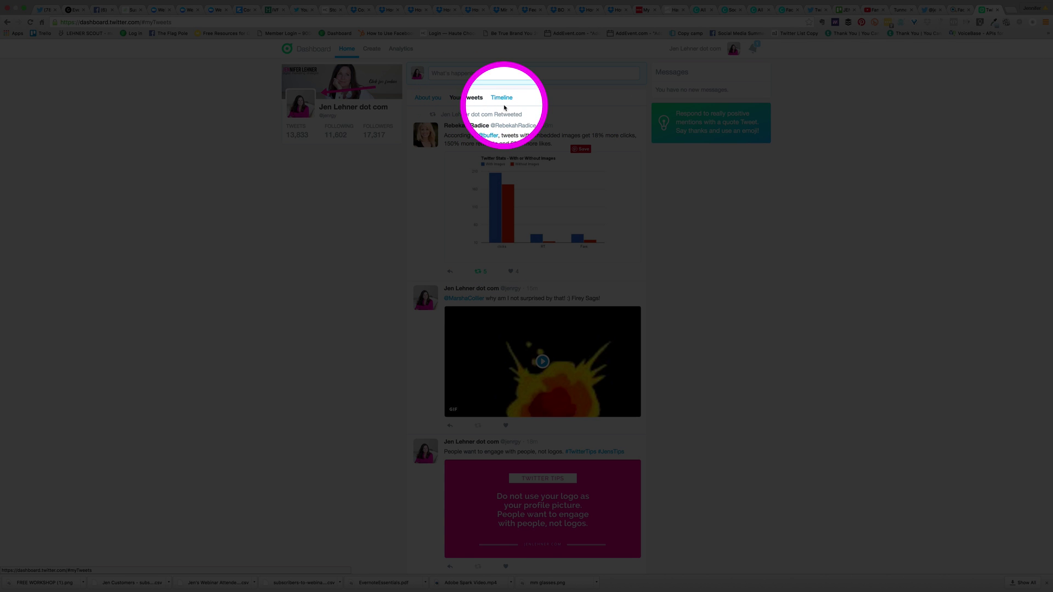
{"action": "left_click", "coordinate": [507, 101]}
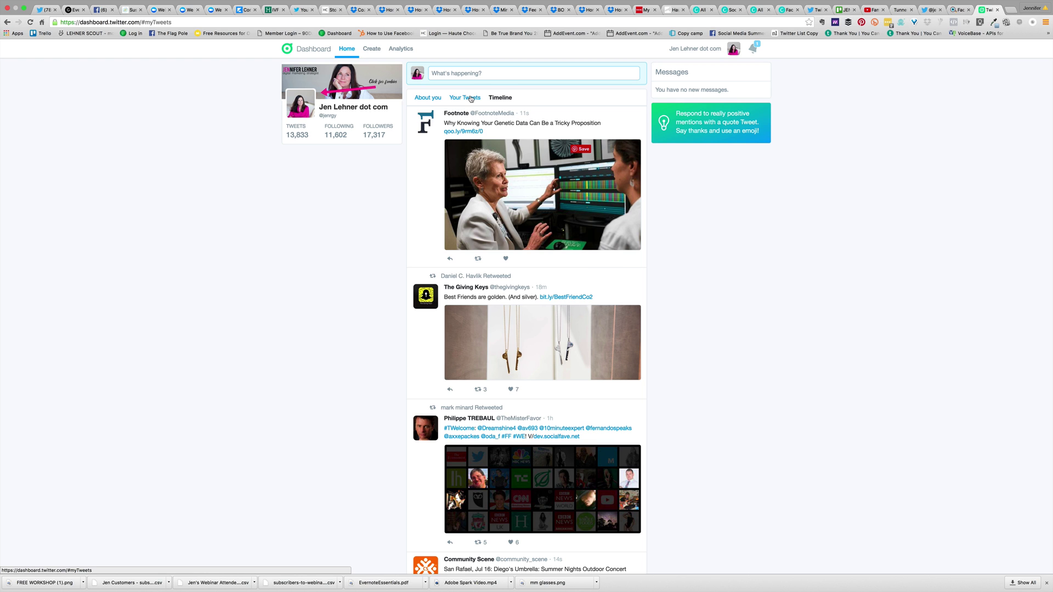
{"action": "left_click", "coordinate": [471, 99]}
{"action": "scroll", "coordinate": [498, 195], "scroll_direction": "down", "scroll_amount": 4}
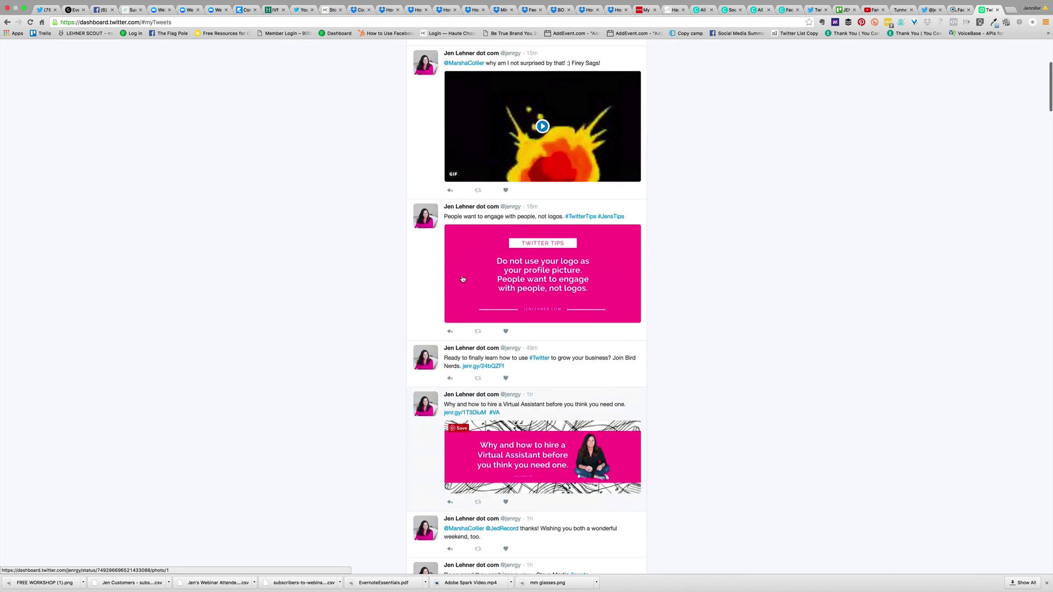
{"action": "scroll", "coordinate": [498, 195], "scroll_direction": "up", "scroll_amount": 4}
- Browse the timeline feed, then return to the About you feed showing #TwitterTips posts
{"action": "left_click", "coordinate": [501, 99]}
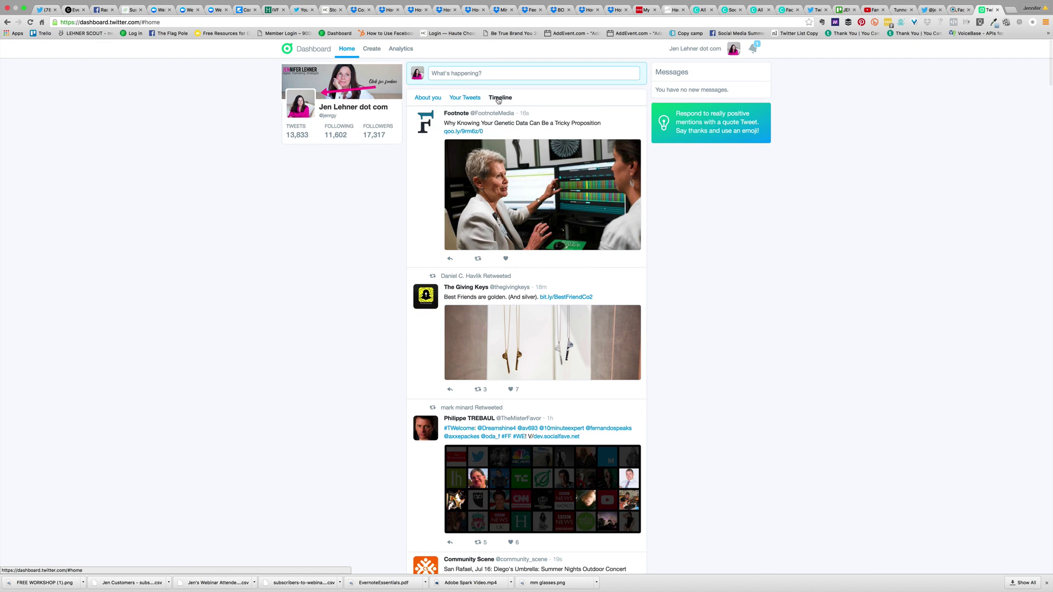
{"action": "scroll", "coordinate": [479, 331], "scroll_direction": "down", "scroll_amount": 1}
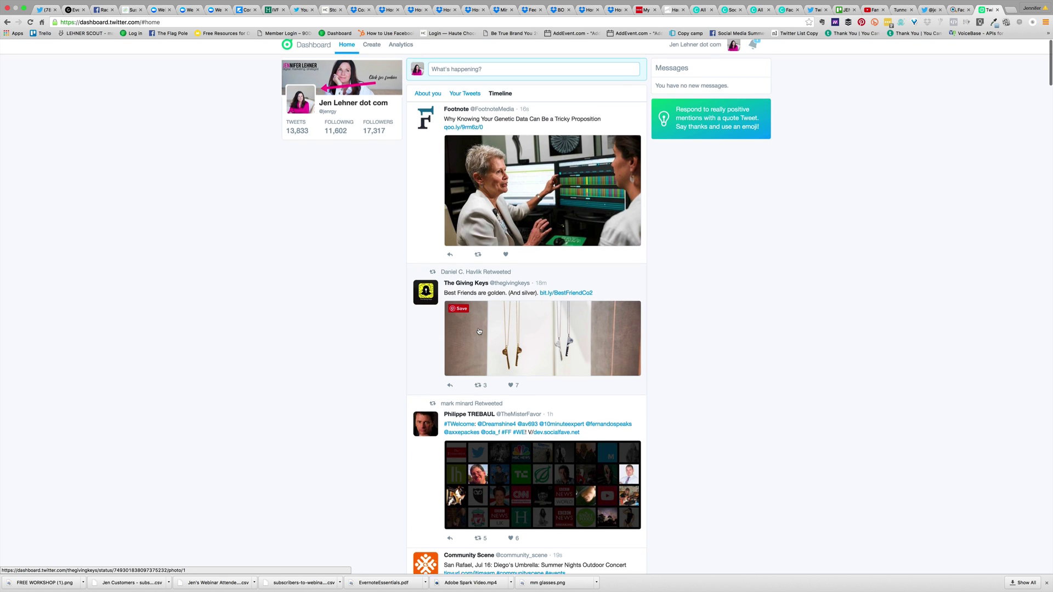
{"action": "scroll", "coordinate": [479, 331], "scroll_direction": "down", "scroll_amount": 5}
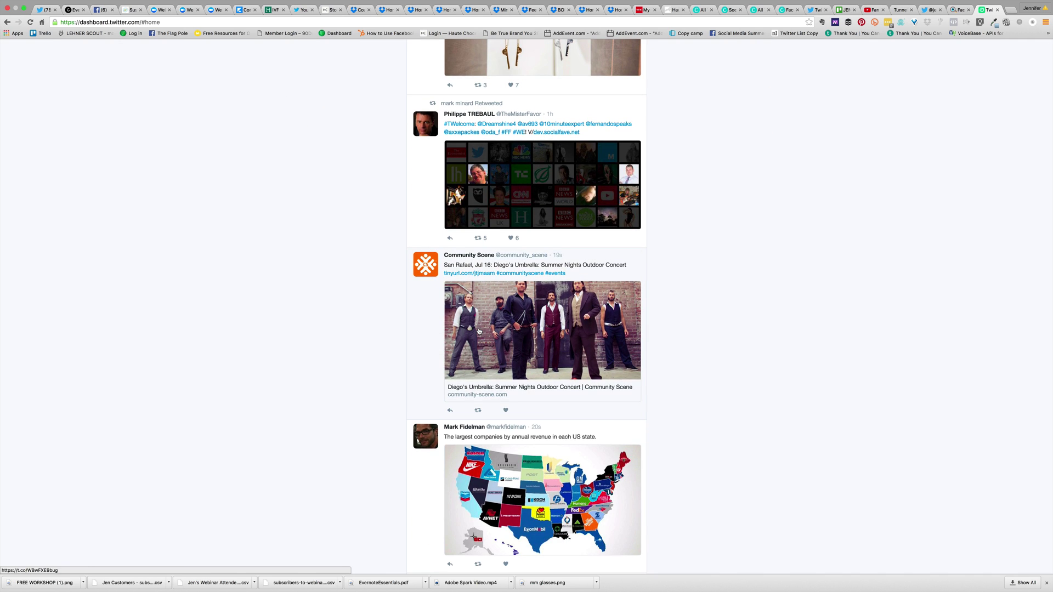
{"action": "scroll", "coordinate": [479, 332], "scroll_direction": "up", "scroll_amount": 6}
{"action": "scroll", "coordinate": [479, 331], "scroll_direction": "down", "scroll_amount": 4}
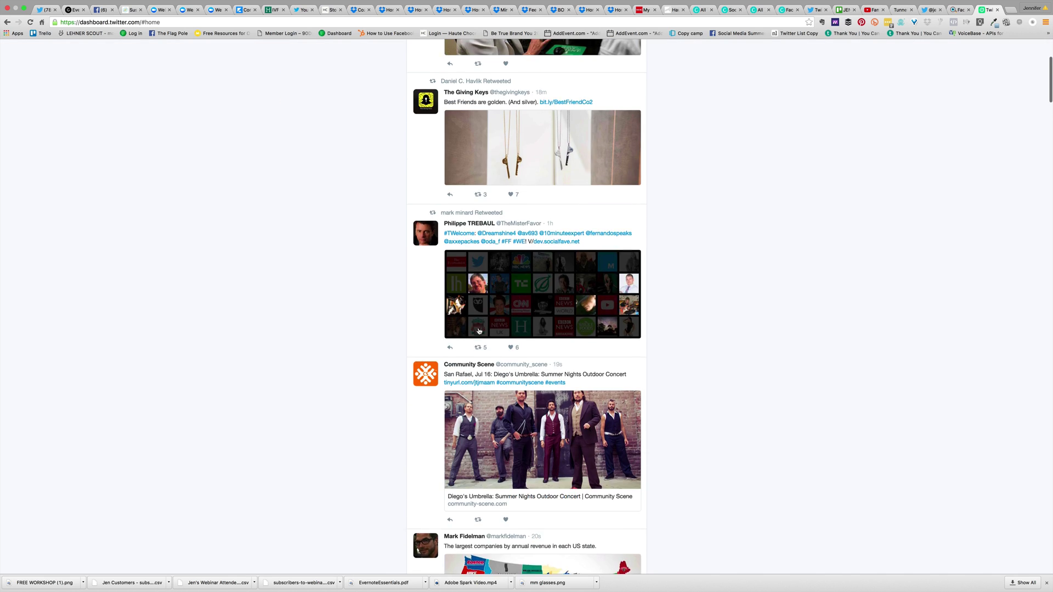
{"action": "scroll", "coordinate": [479, 331], "scroll_direction": "up", "scroll_amount": 4}
{"action": "scroll", "coordinate": [479, 331], "scroll_direction": "down", "scroll_amount": 1}
{"action": "mouse_move", "coordinate": [542, 211]}
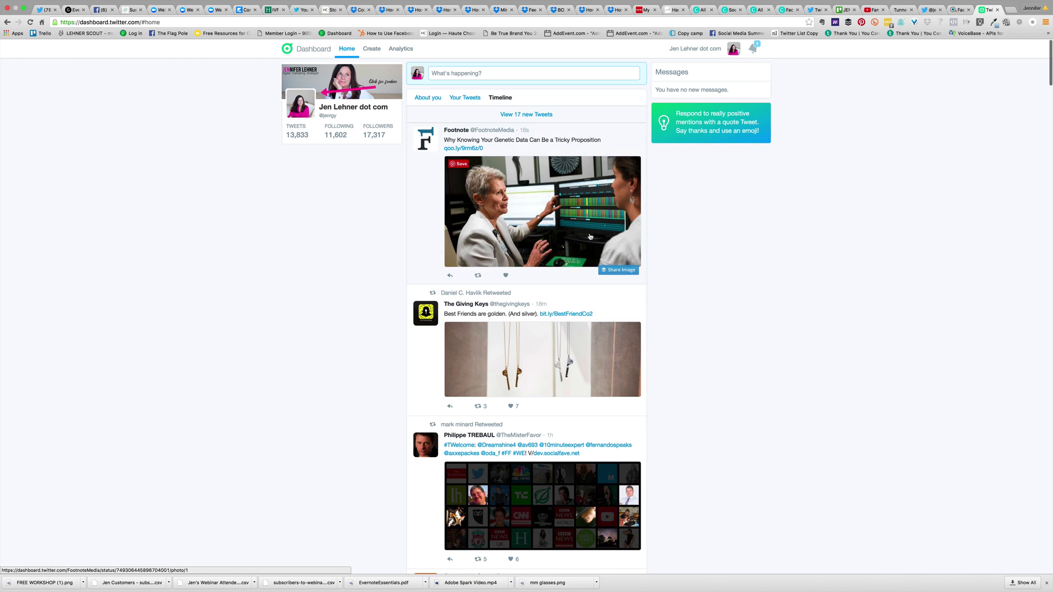
{"action": "left_click", "coordinate": [419, 100]}
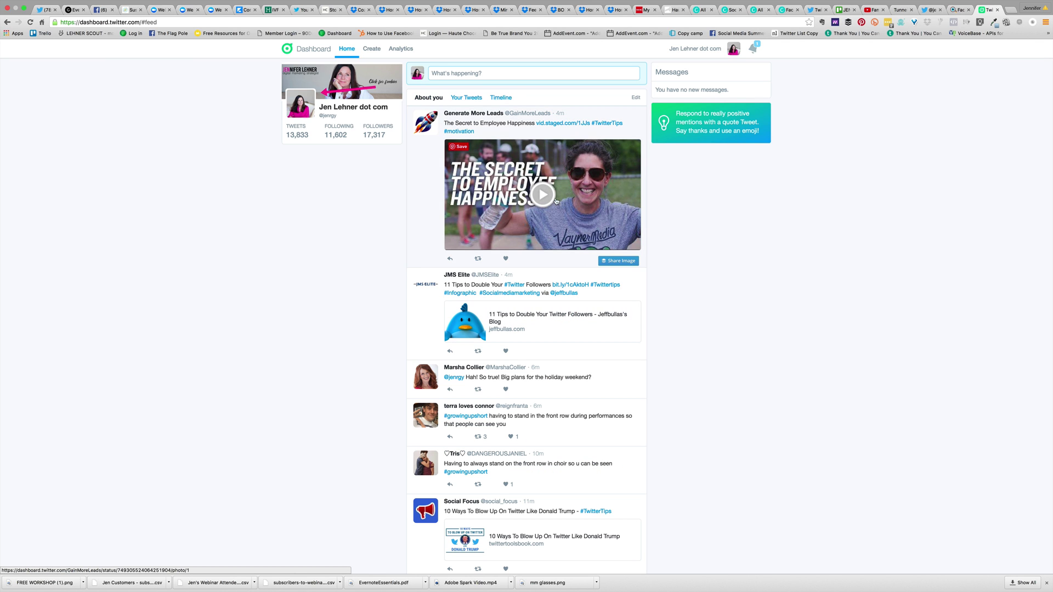
{"action": "scroll", "coordinate": [555, 202], "scroll_direction": "down", "scroll_amount": 5}
{"action": "scroll", "coordinate": [492, 208], "scroll_direction": "up", "scroll_amount": 5}
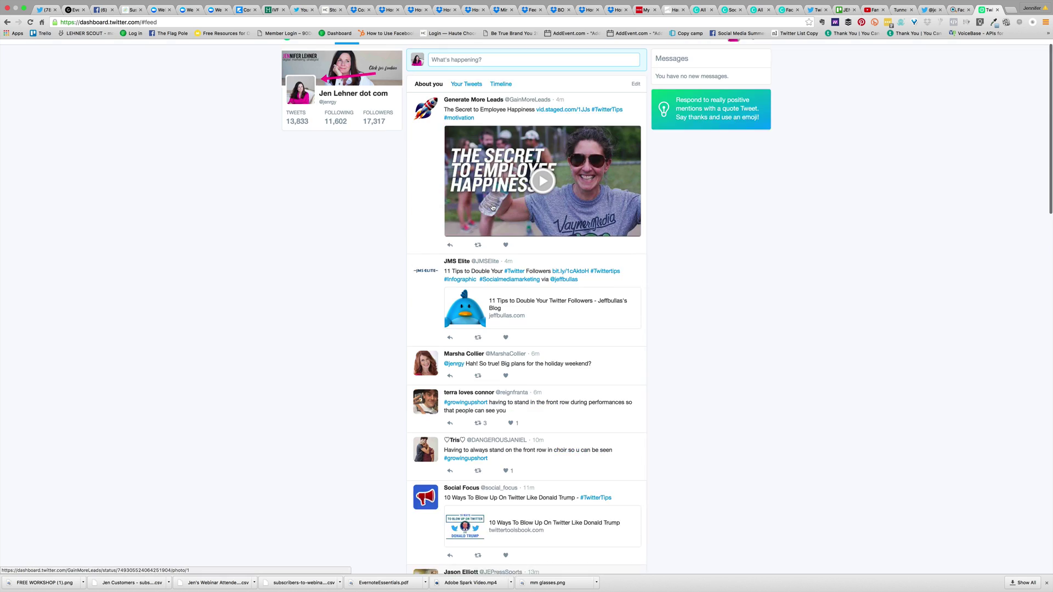
{"action": "scroll", "coordinate": [492, 207], "scroll_direction": "up", "scroll_amount": 1}
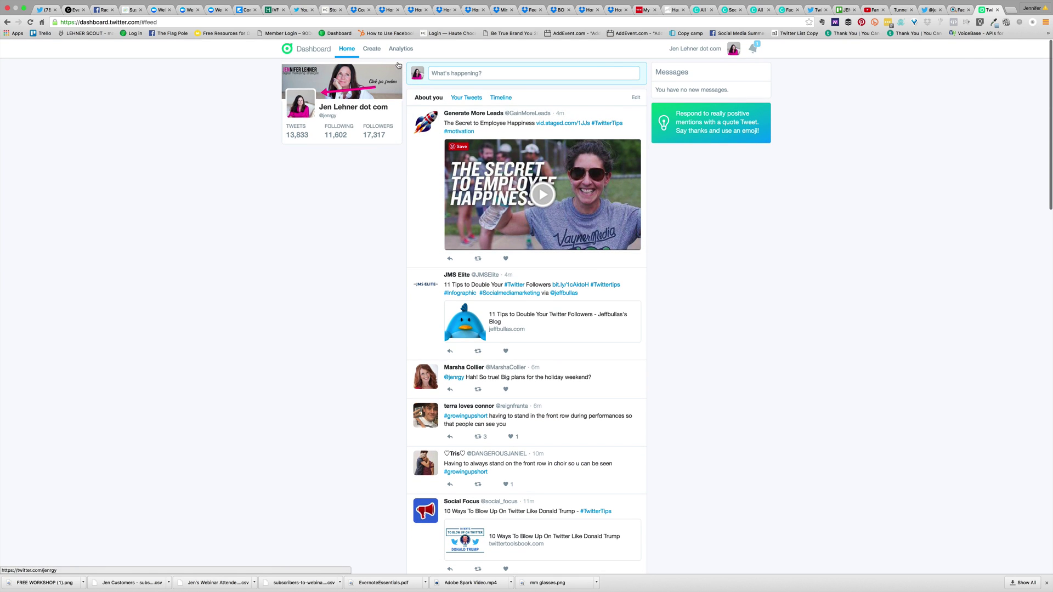
{"action": "left_click", "coordinate": [376, 52]}
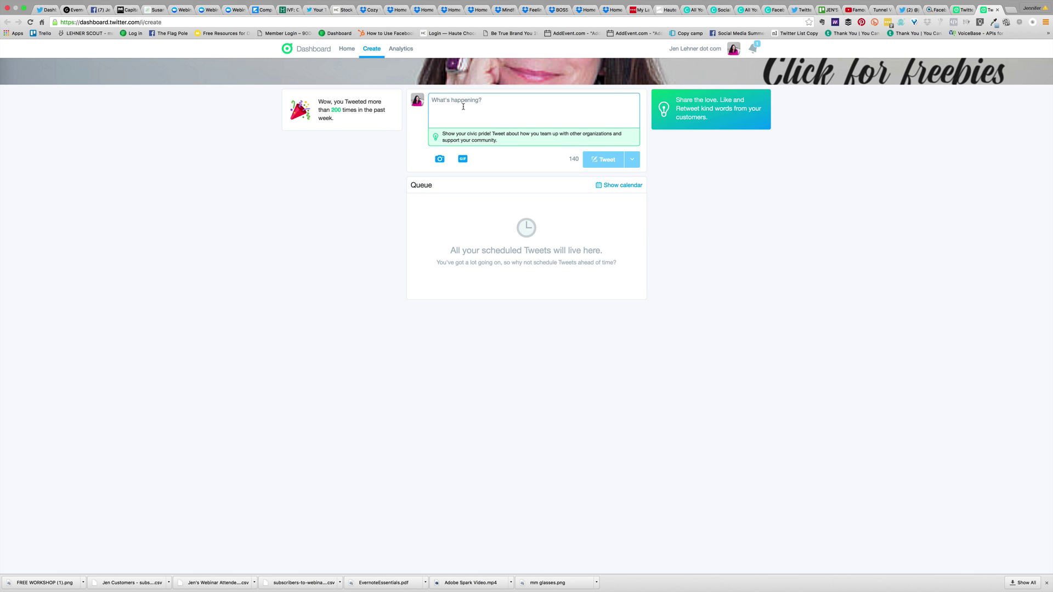
{"action": "key", "text": "super+v"}
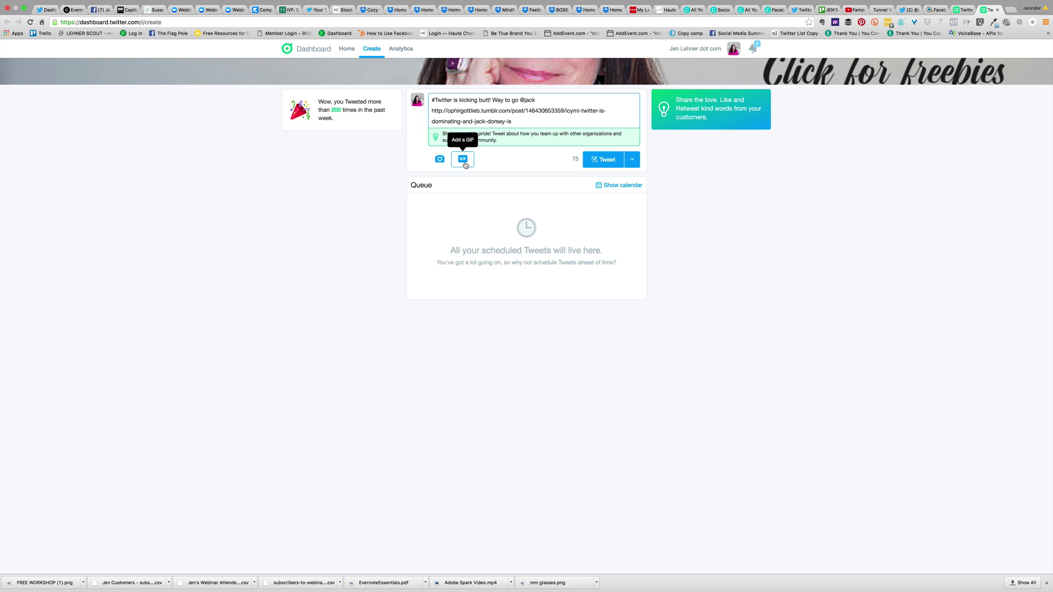
{"action": "left_click", "coordinate": [464, 162]}
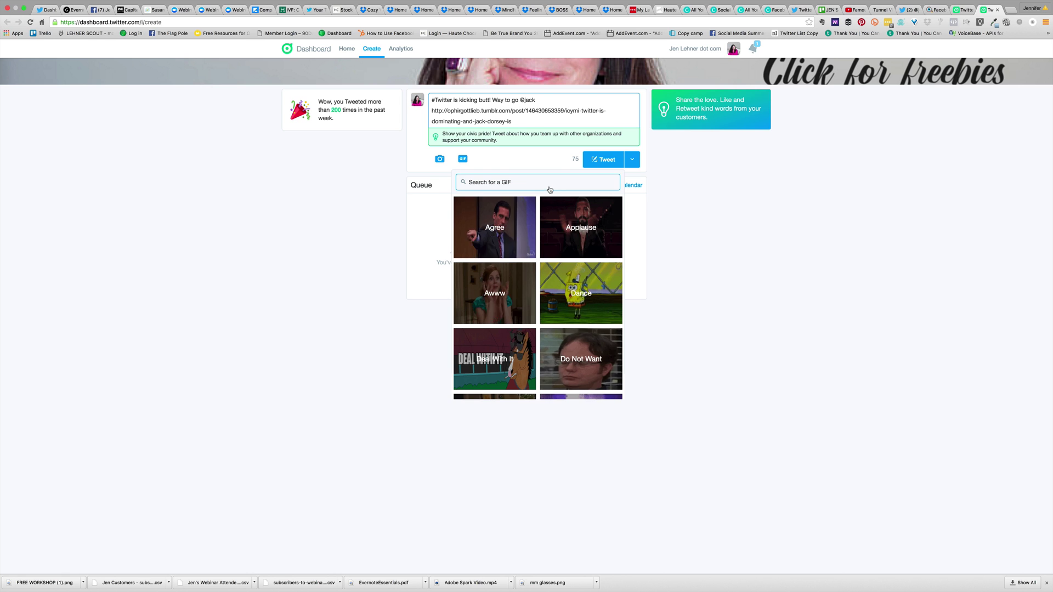
{"action": "type", "text": "t"}
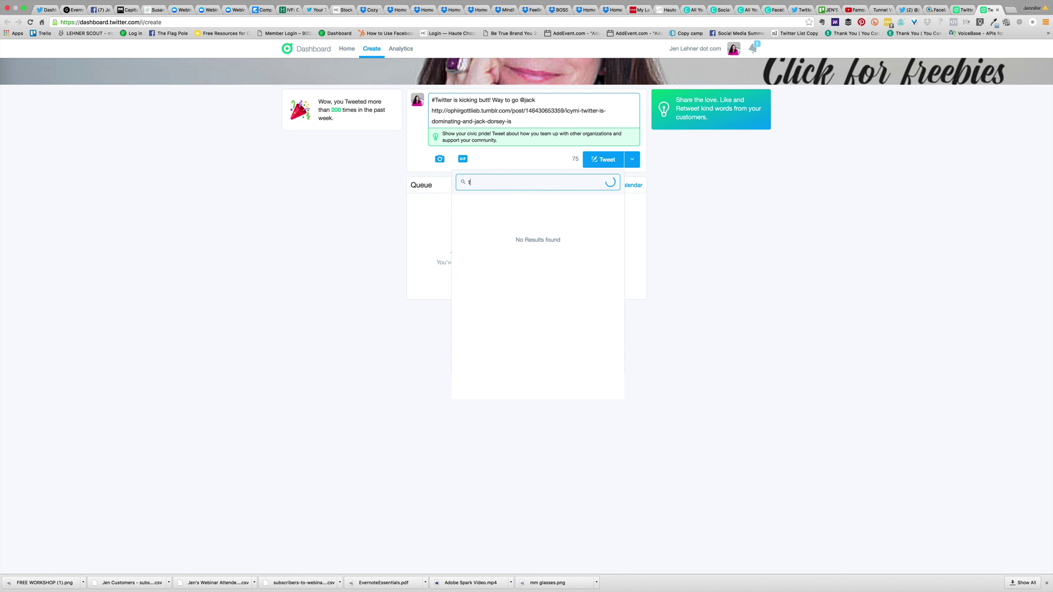
{"action": "type", "text": "witter"}
{"action": "left_click", "coordinate": [510, 230]}
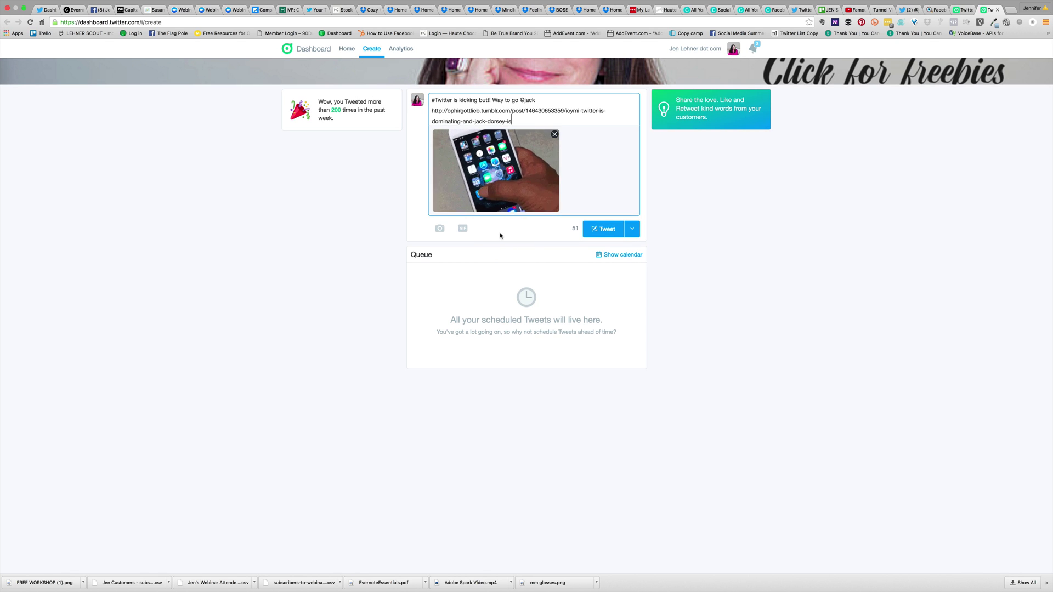
- Schedule the GIF tweet for 03:00 pm on Saturday 02 Jul 2016, then hide the calendar
{"action": "left_click", "coordinate": [619, 255]}
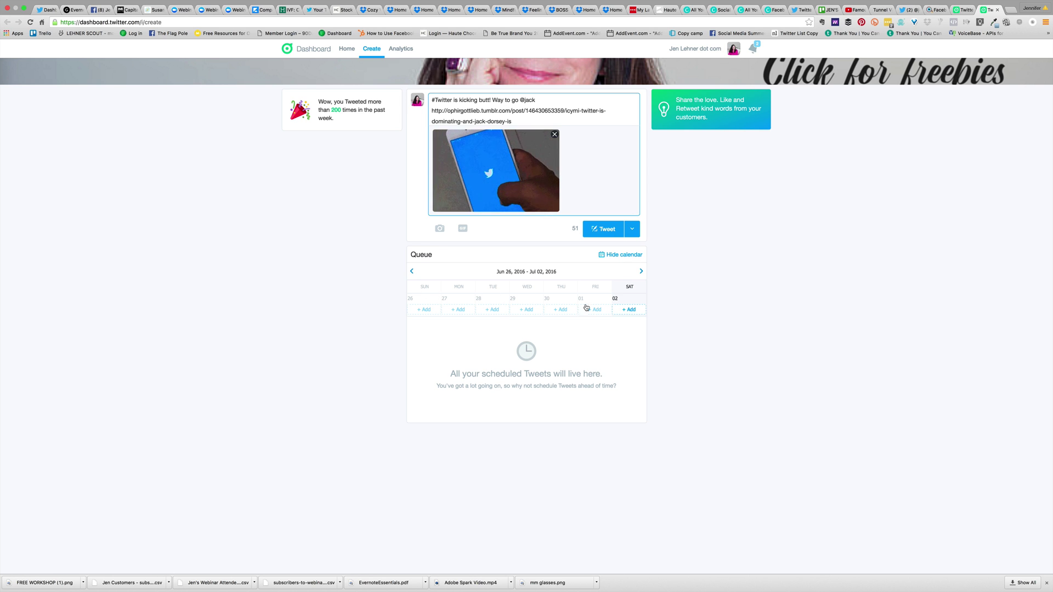
{"action": "left_click", "coordinate": [626, 311]}
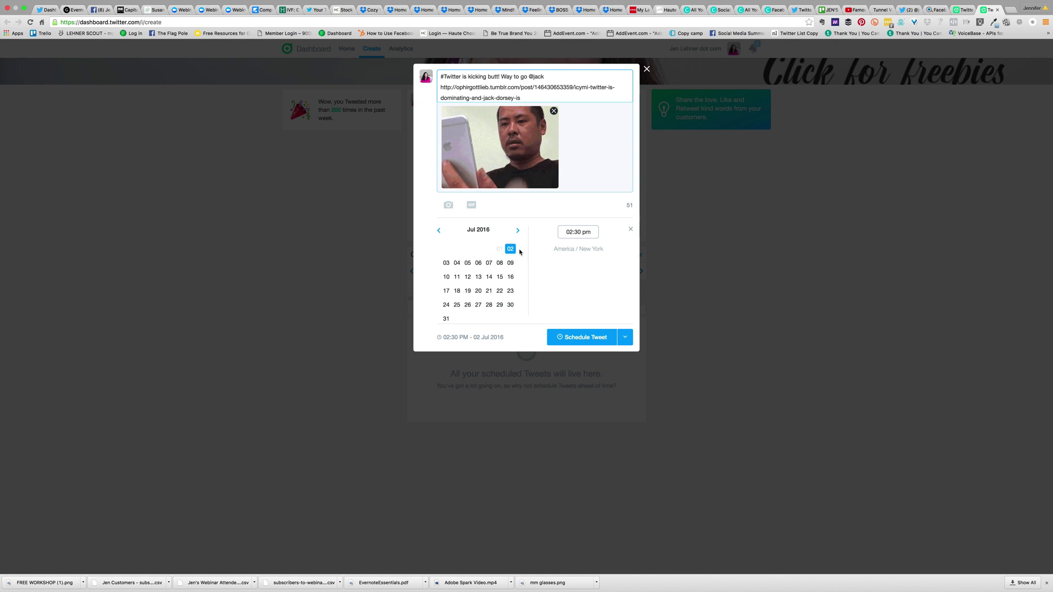
{"action": "left_click", "coordinate": [578, 232]}
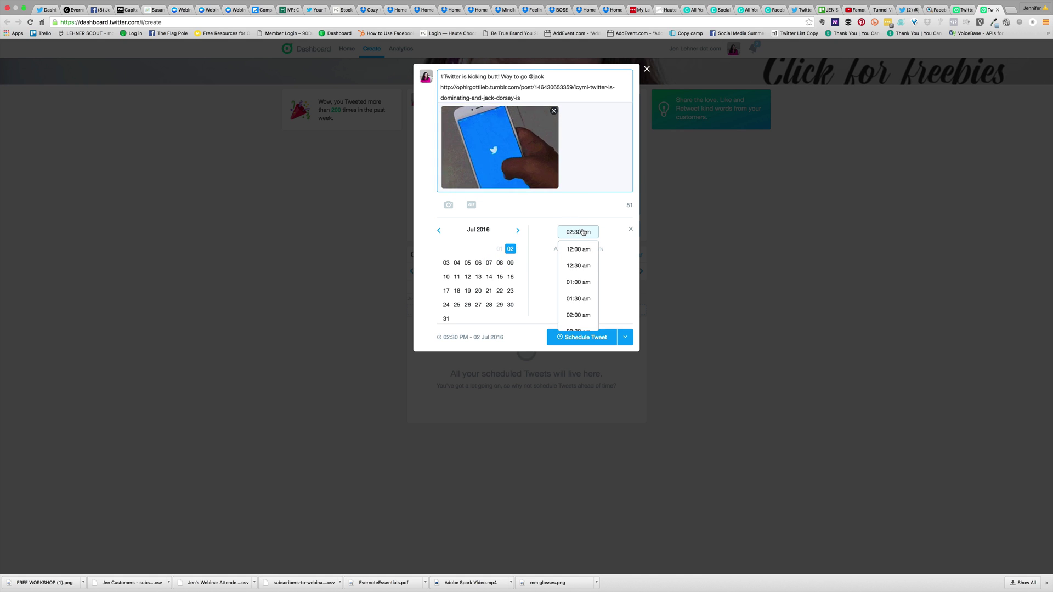
{"action": "scroll", "coordinate": [576, 278], "scroll_direction": "down", "scroll_amount": 2}
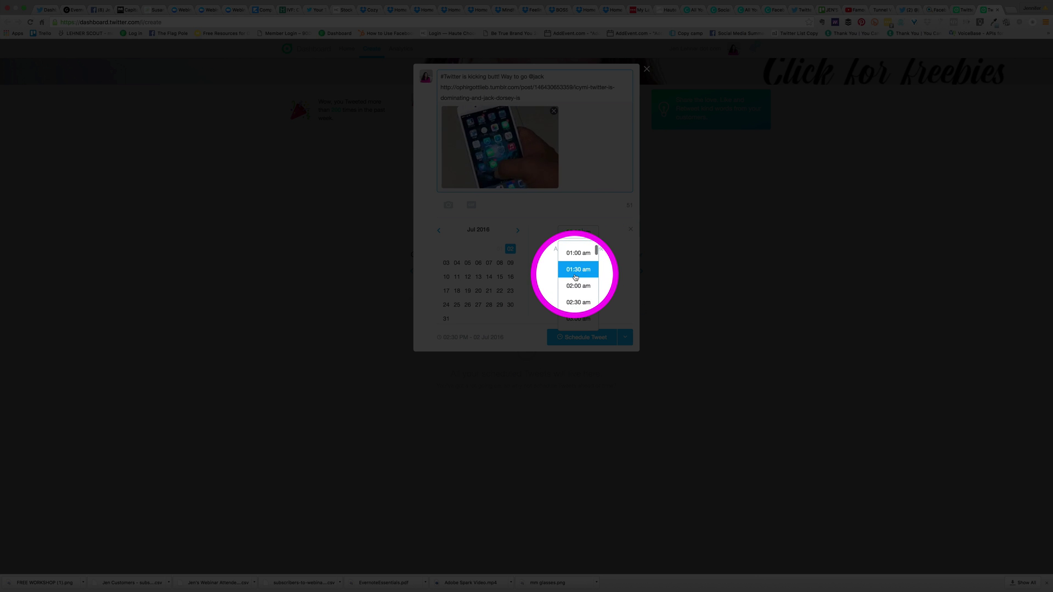
{"action": "left_click", "coordinate": [585, 344]}
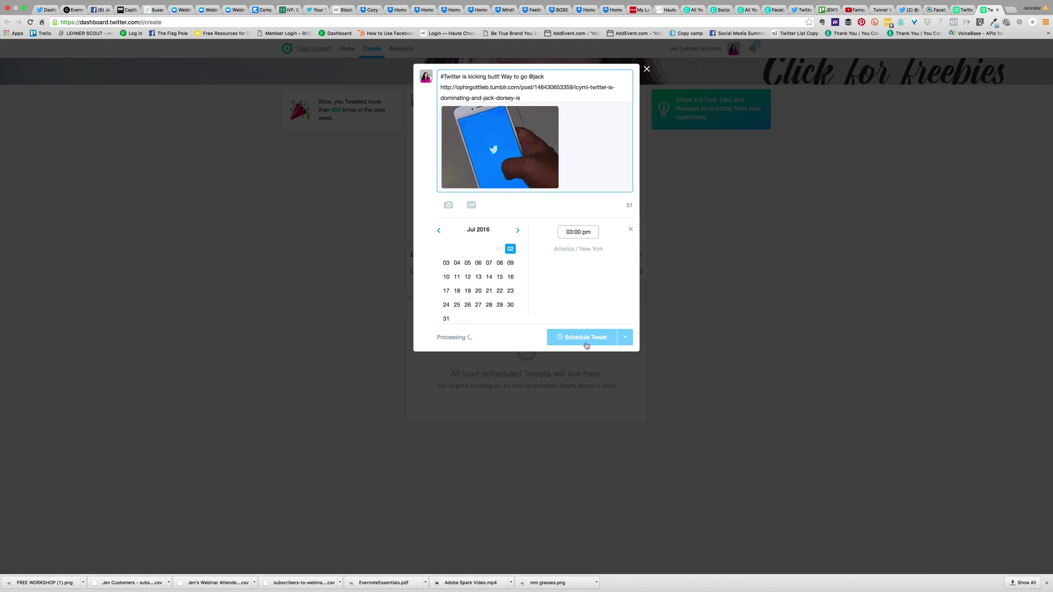
{"action": "left_click", "coordinate": [646, 70]}
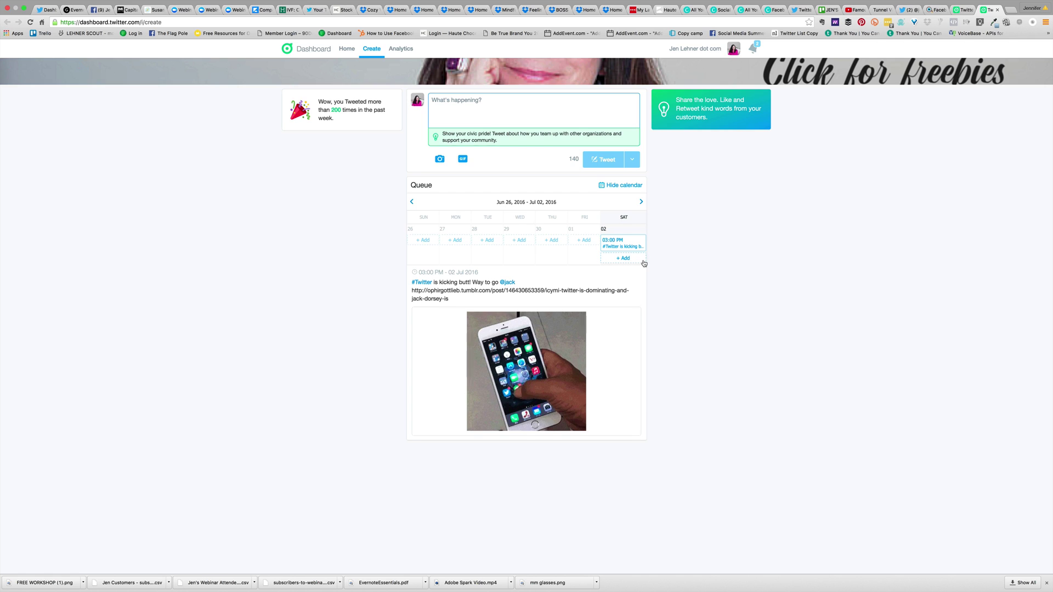
{"action": "mouse_move", "coordinate": [527, 370]}
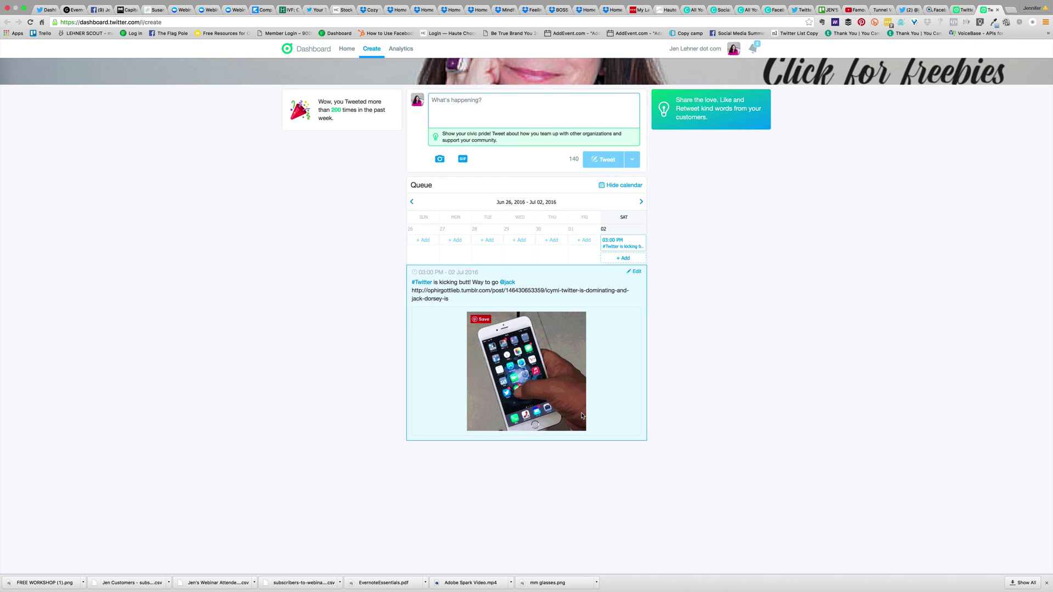
{"action": "left_click", "coordinate": [620, 185]}
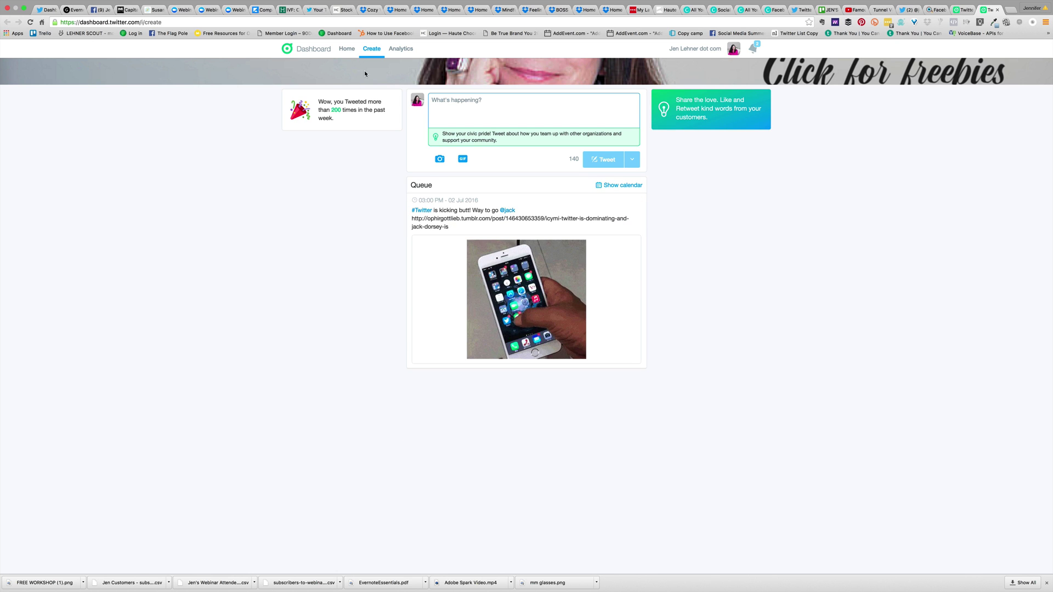
- Review last week's Analytics and browse the full list of 238 new followers
{"action": "left_click", "coordinate": [398, 49]}
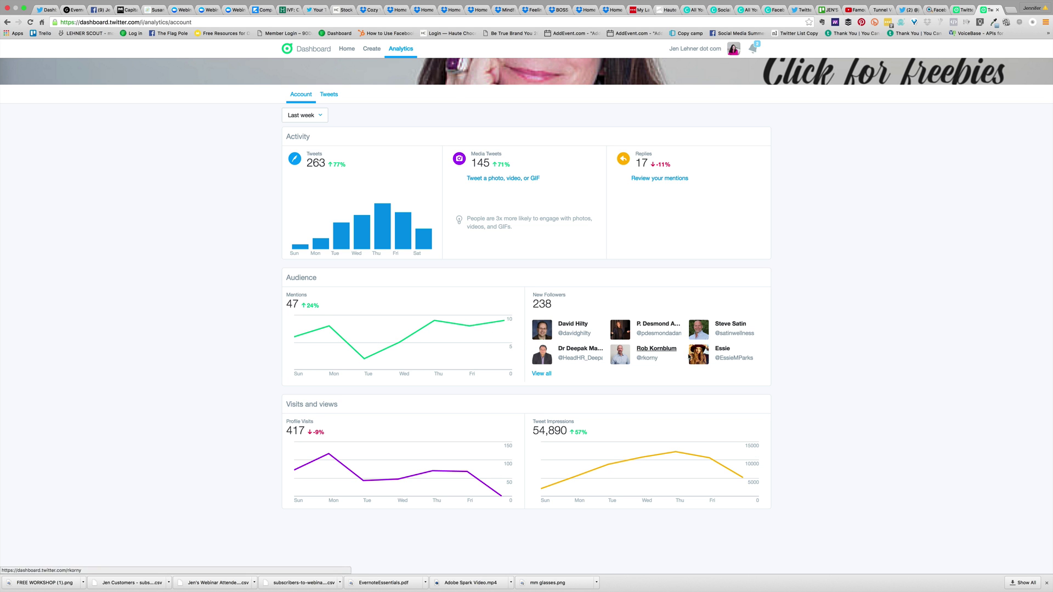
{"action": "left_click", "coordinate": [541, 374]}
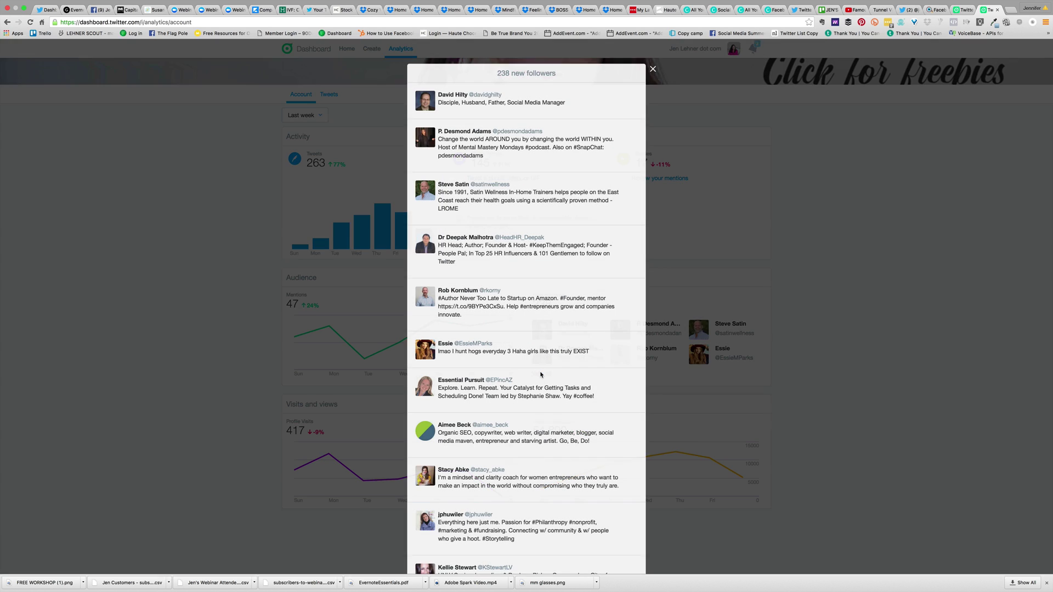
{"action": "scroll", "coordinate": [541, 376], "scroll_direction": "down", "scroll_amount": 8}
{"action": "scroll", "coordinate": [493, 219], "scroll_direction": "up", "scroll_amount": 8}
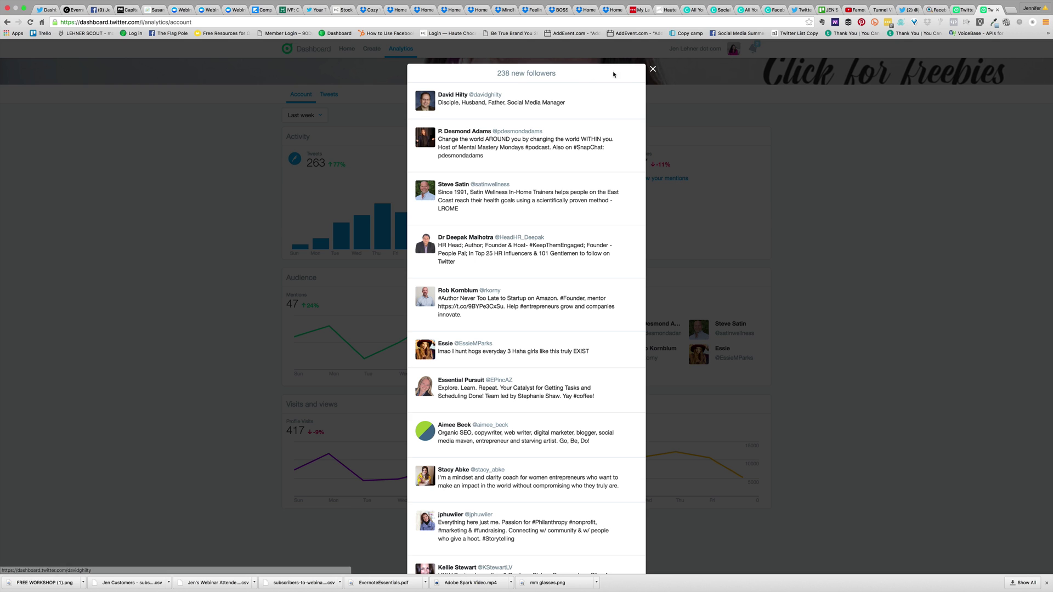
{"action": "left_click", "coordinate": [653, 70]}
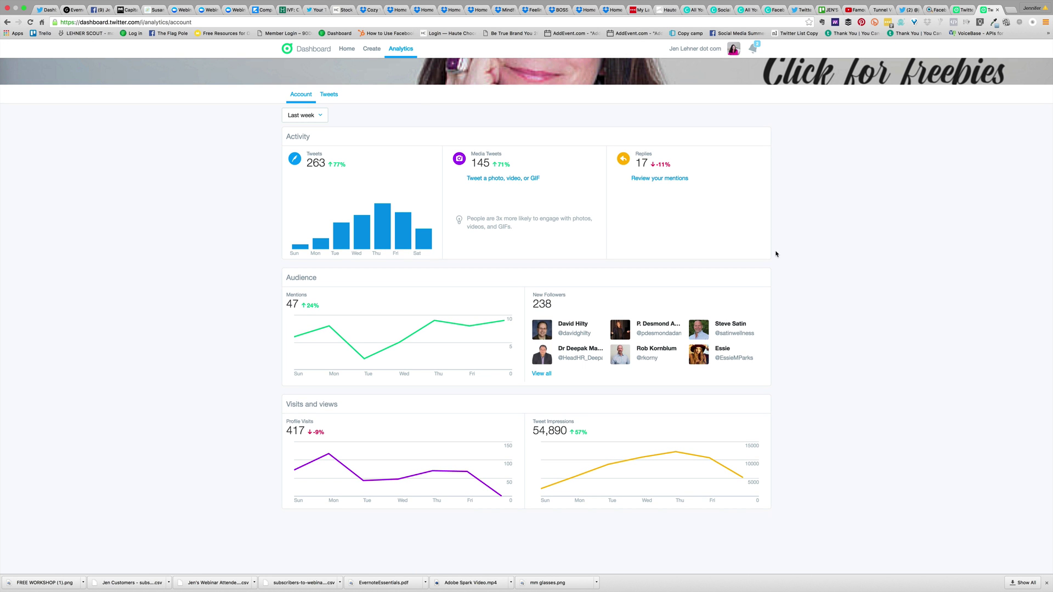
- Scroll through per-tweet analytics on the Tweets tab, then switch to the other dashboard tab
{"action": "left_click", "coordinate": [329, 95]}
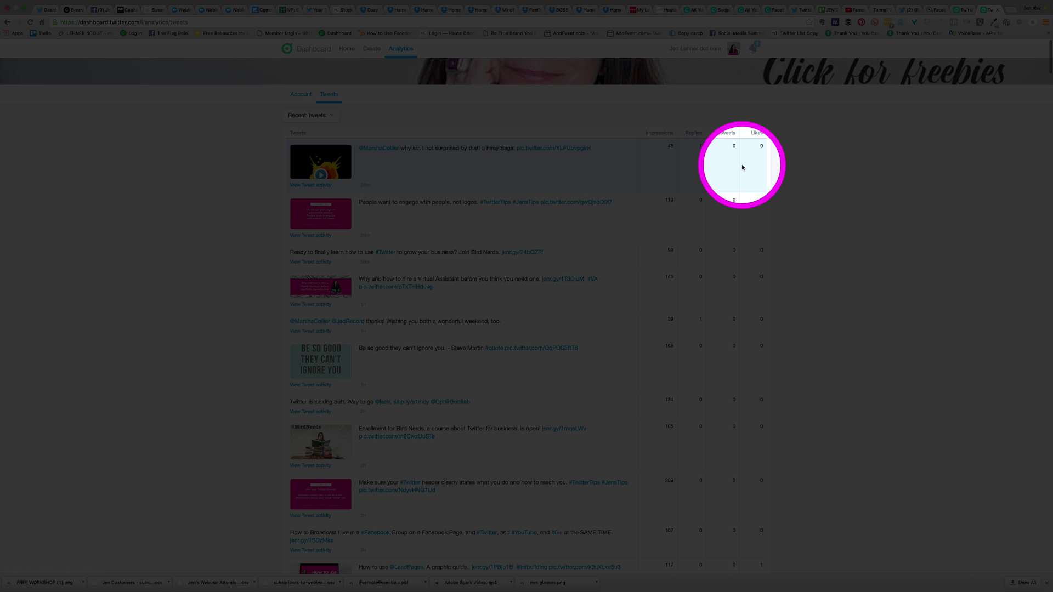
{"action": "scroll", "coordinate": [658, 275], "scroll_direction": "down", "scroll_amount": 2}
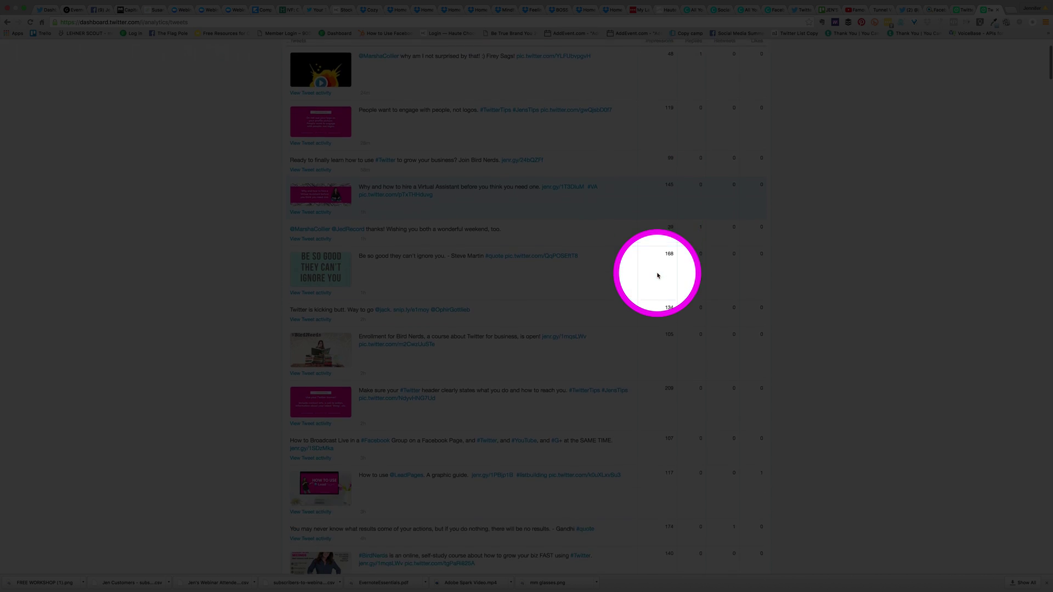
{"action": "scroll", "coordinate": [658, 275], "scroll_direction": "down", "scroll_amount": 2}
{"action": "scroll", "coordinate": [658, 276], "scroll_direction": "down", "scroll_amount": 2}
{"action": "scroll", "coordinate": [658, 276], "scroll_direction": "up", "scroll_amount": 3}
{"action": "scroll", "coordinate": [657, 275], "scroll_direction": "up", "scroll_amount": 2}
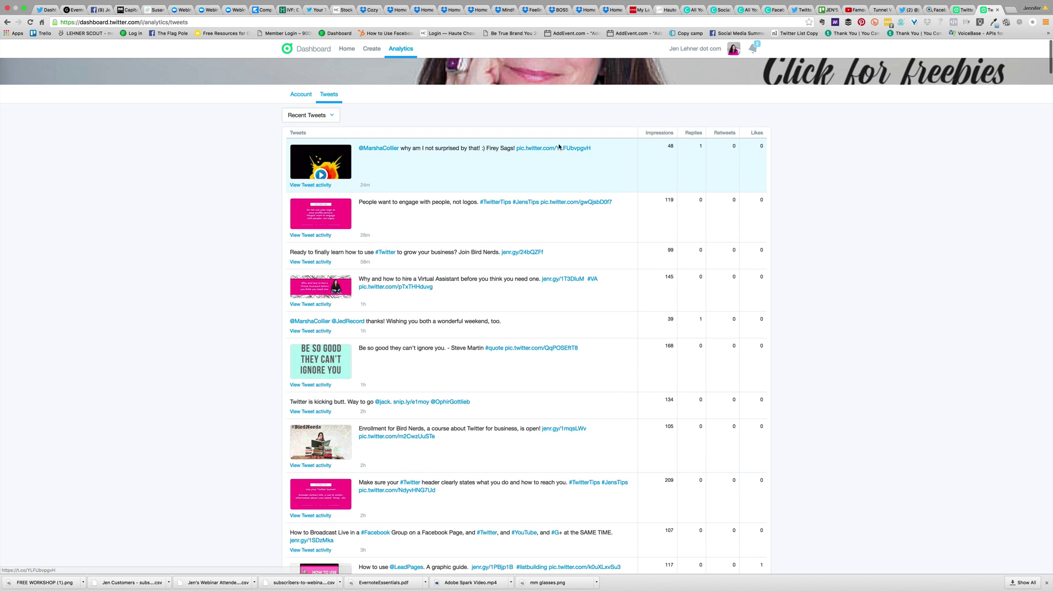
{"action": "scroll", "coordinate": [611, 384], "scroll_direction": "down", "scroll_amount": 5}
{"action": "scroll", "coordinate": [613, 387], "scroll_direction": "down", "scroll_amount": 5}
{"action": "scroll", "coordinate": [613, 387], "scroll_direction": "down", "scroll_amount": 2}
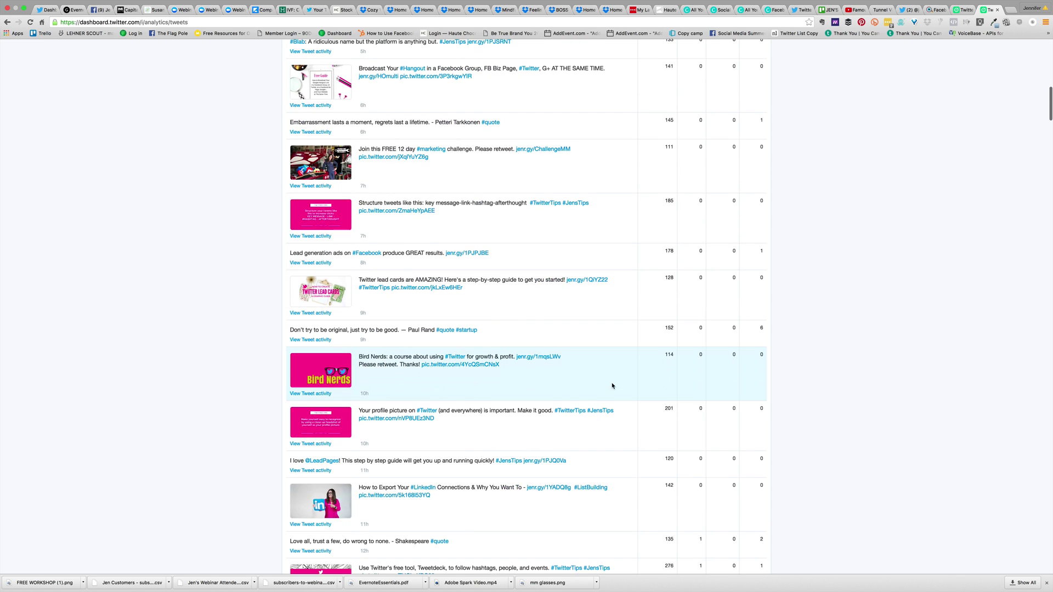
{"action": "scroll", "coordinate": [612, 387], "scroll_direction": "down", "scroll_amount": 3}
{"action": "key", "text": "ctrl+shift+Tab"}
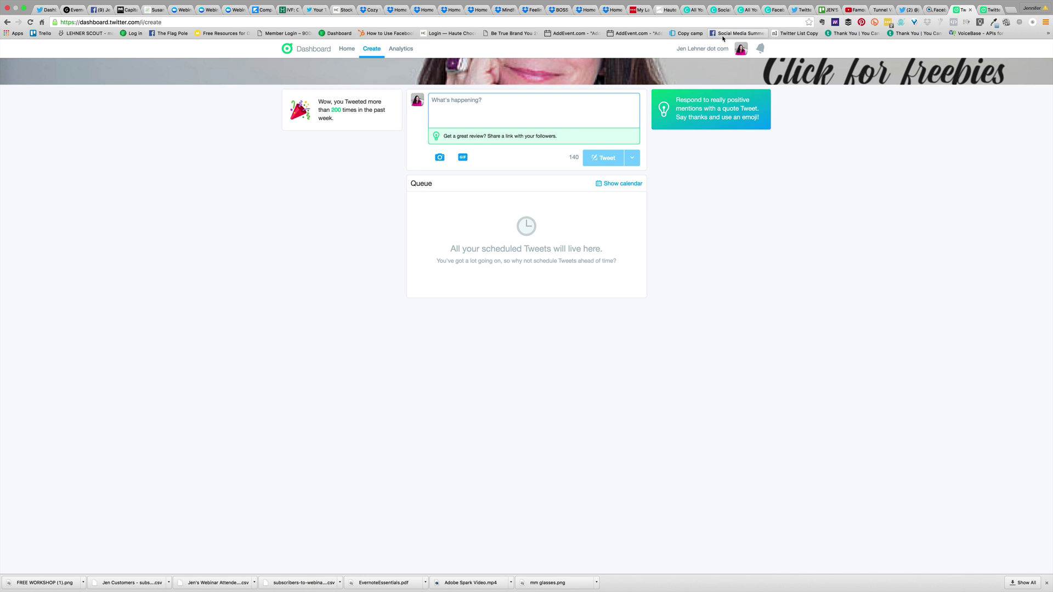
- Move from the Twitter profile page via the account menu to the Home timeline
{"action": "left_click", "coordinate": [743, 50]}
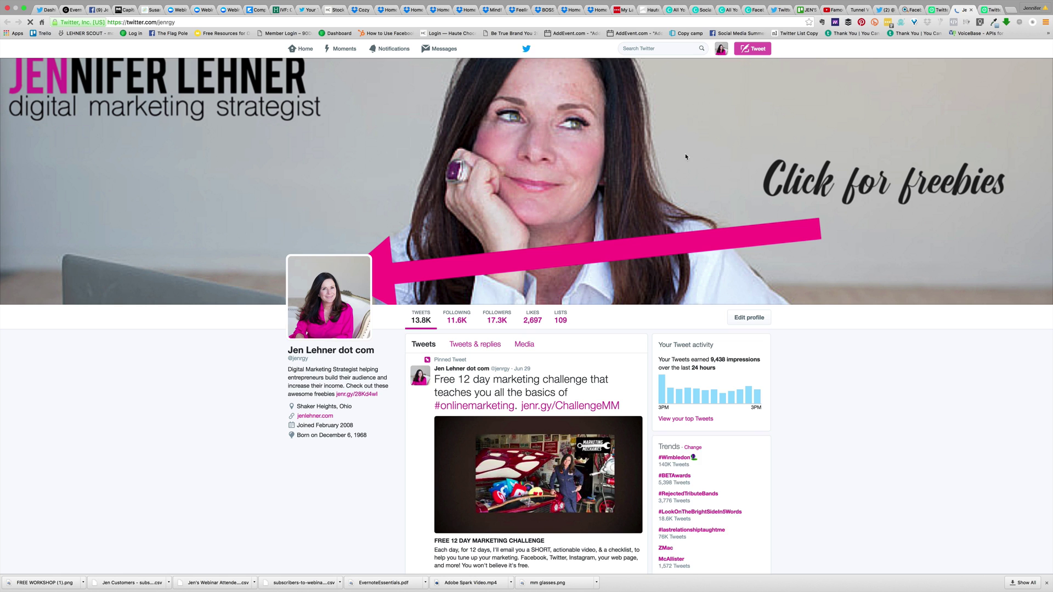
{"action": "left_click", "coordinate": [721, 49]}
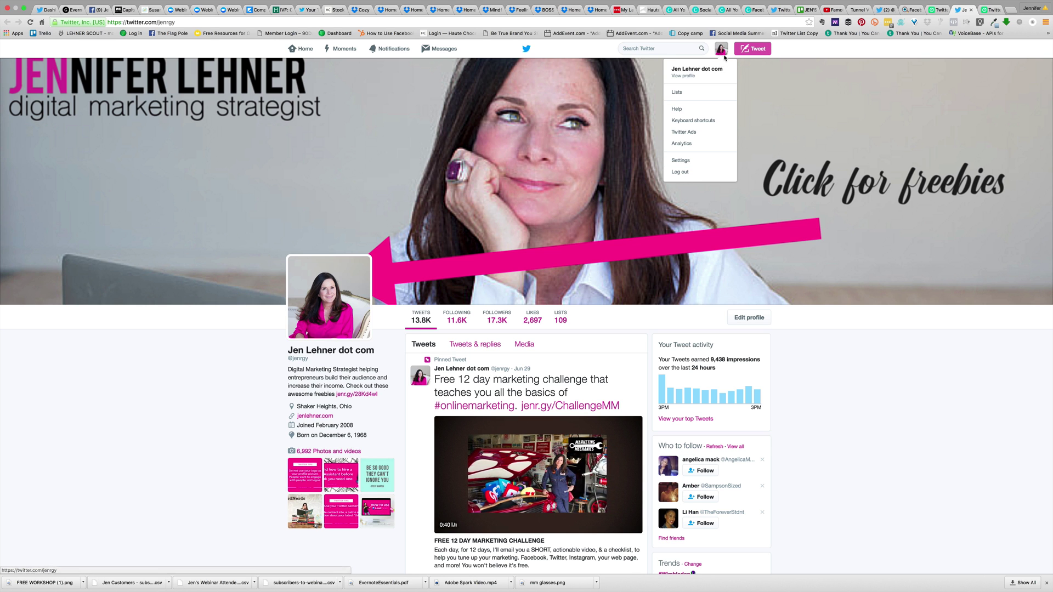
{"action": "left_click", "coordinate": [295, 49]}
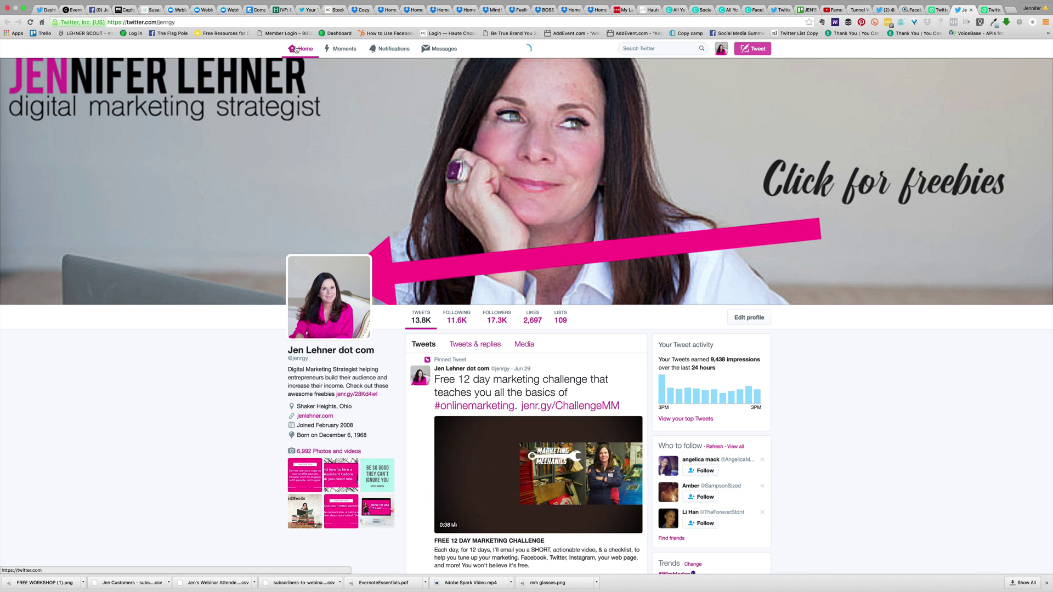